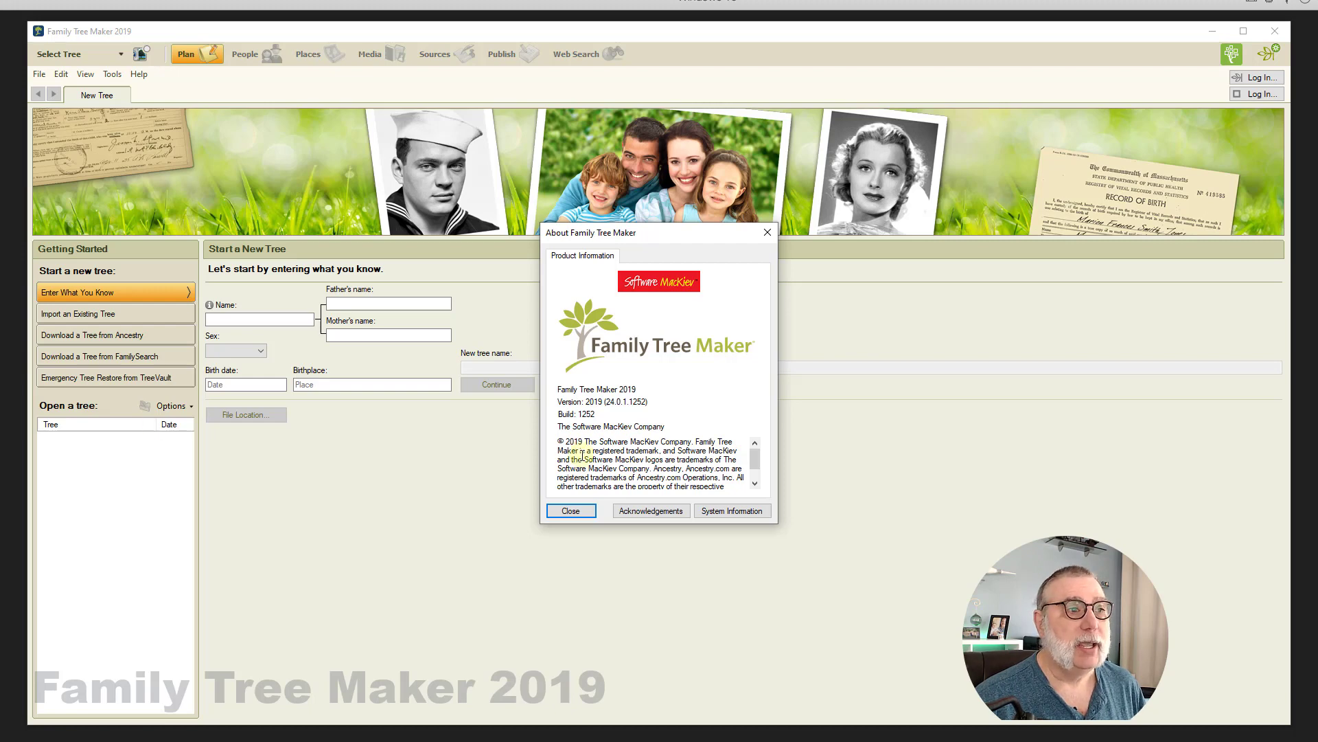
left_click(582, 513)
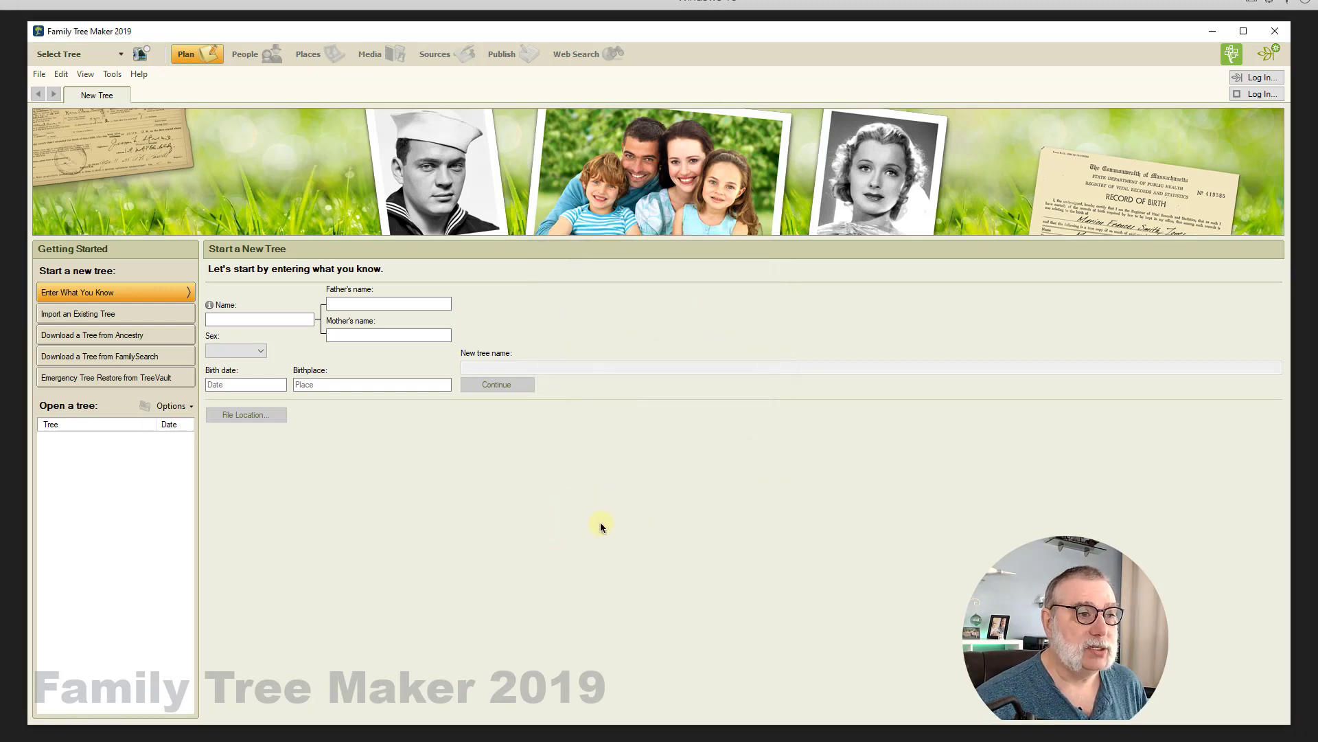
left_click(265, 320)
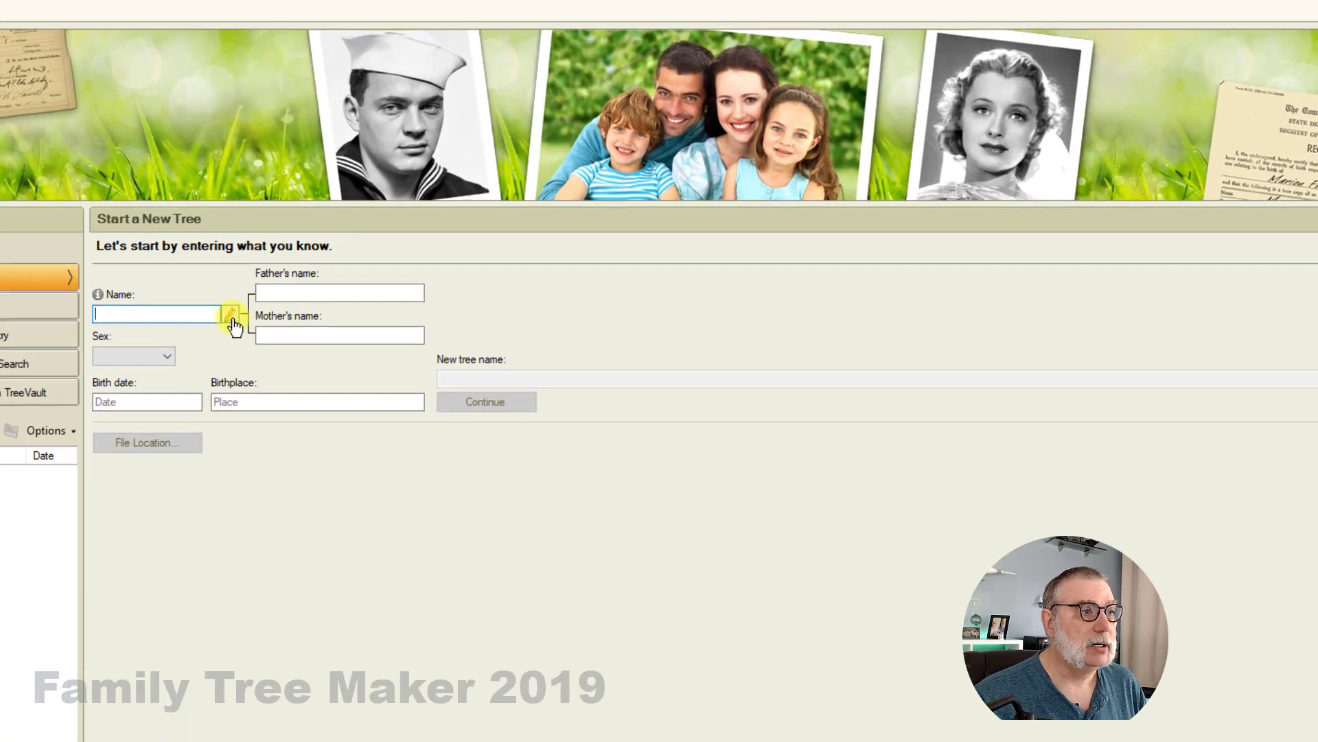
left_click(230, 315)
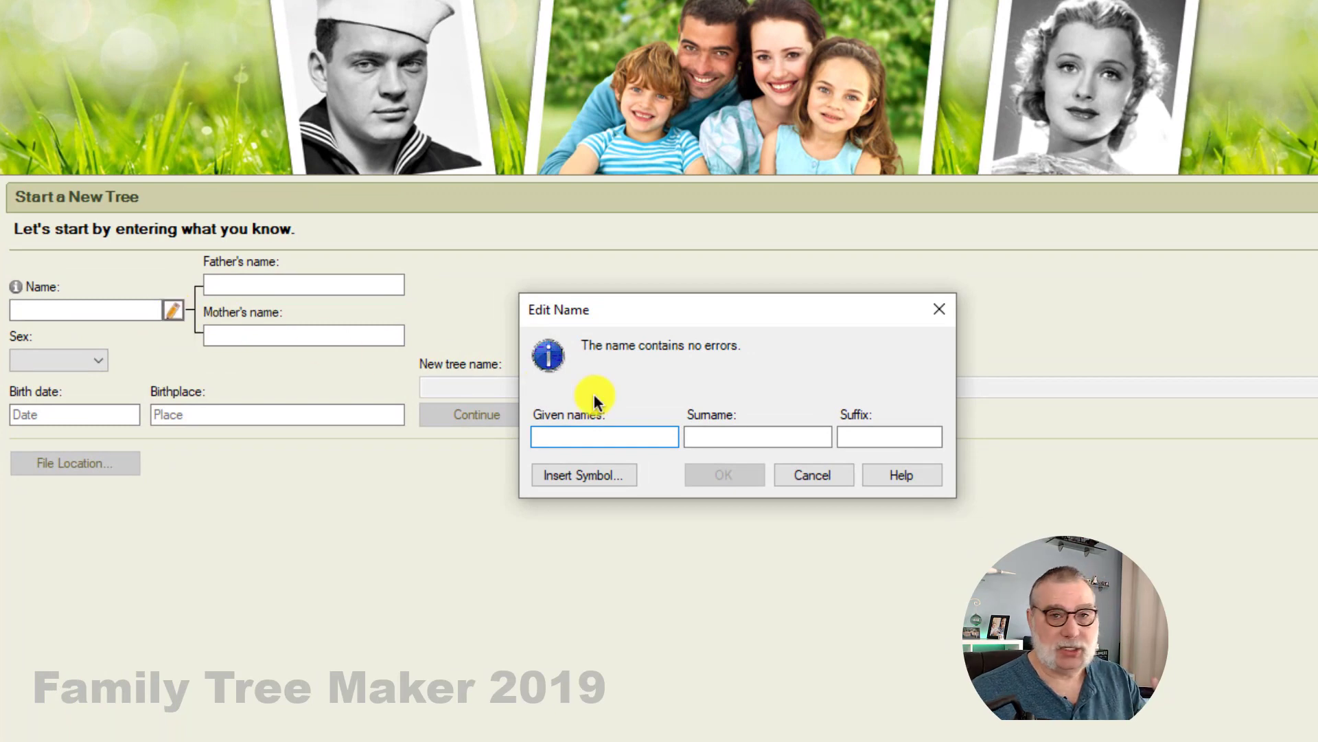
type("Frank ")
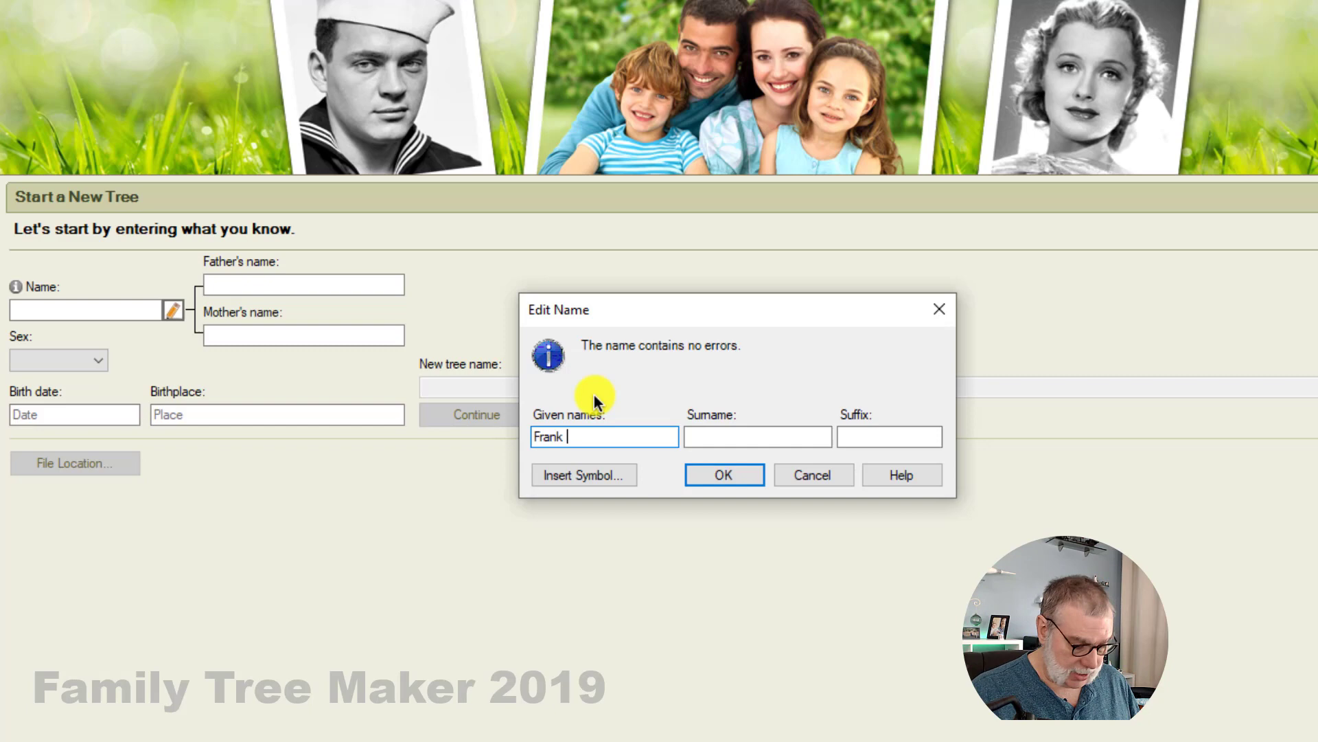
type("Vierling")
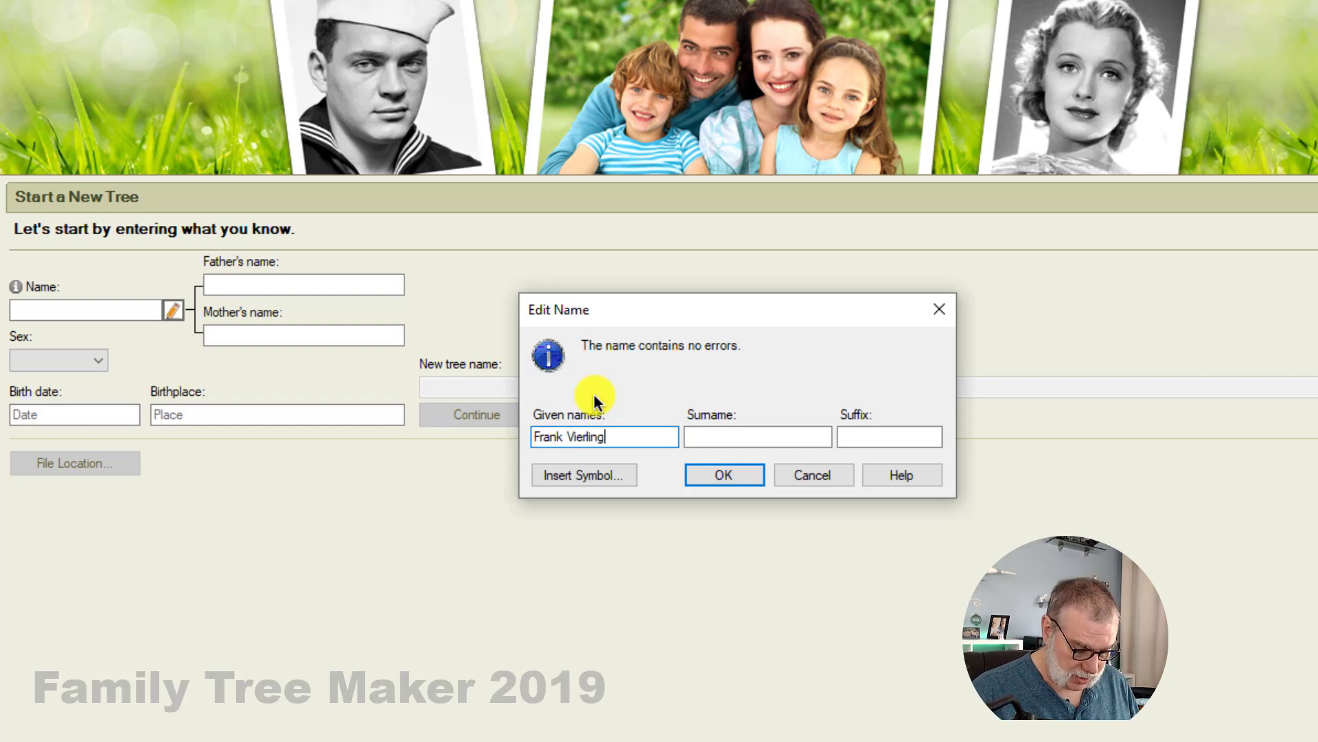
key("Tab")
type("T")
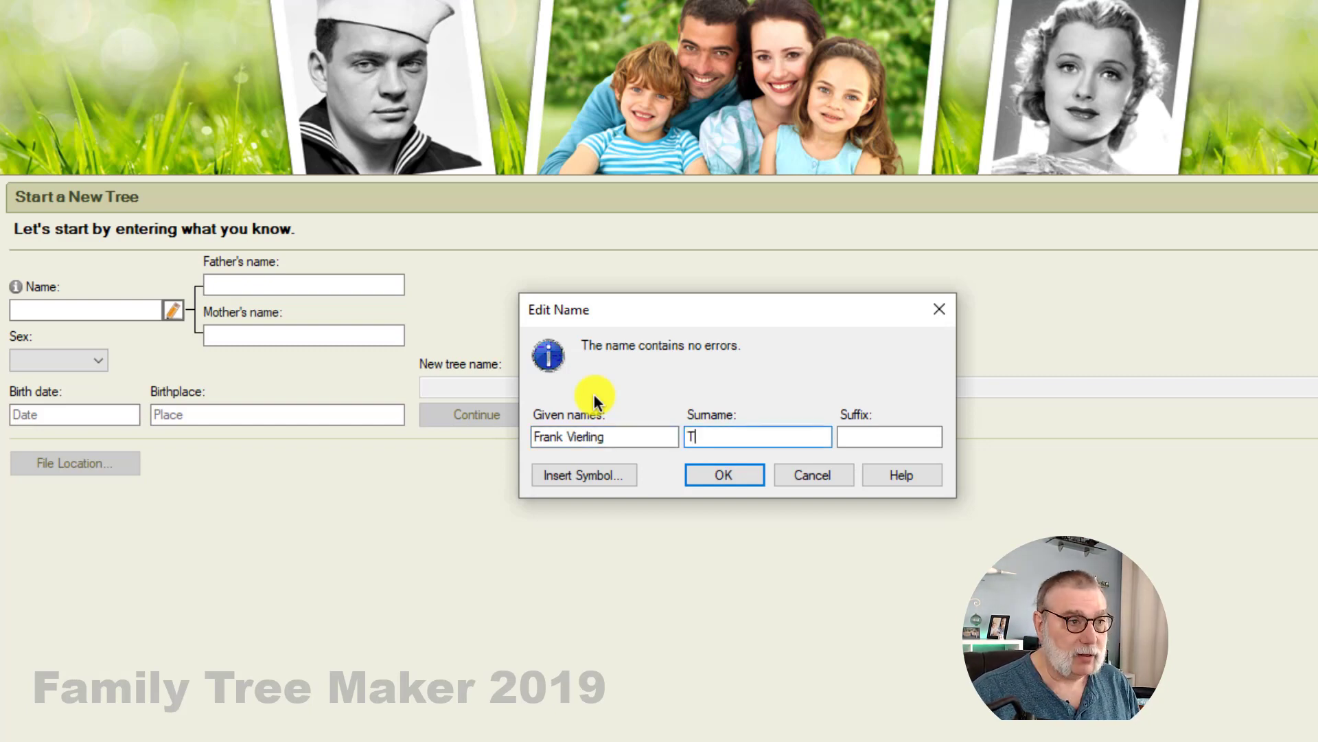
type("hompson")
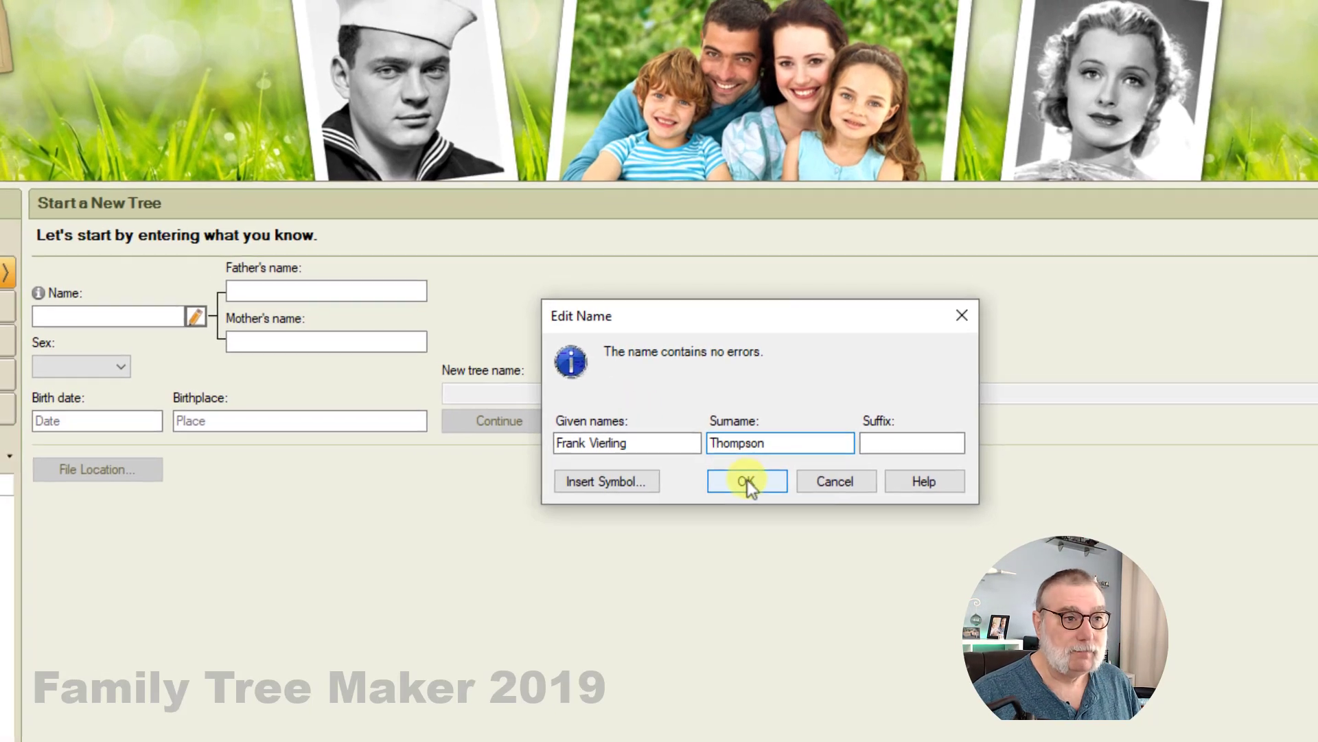
left_click(726, 475)
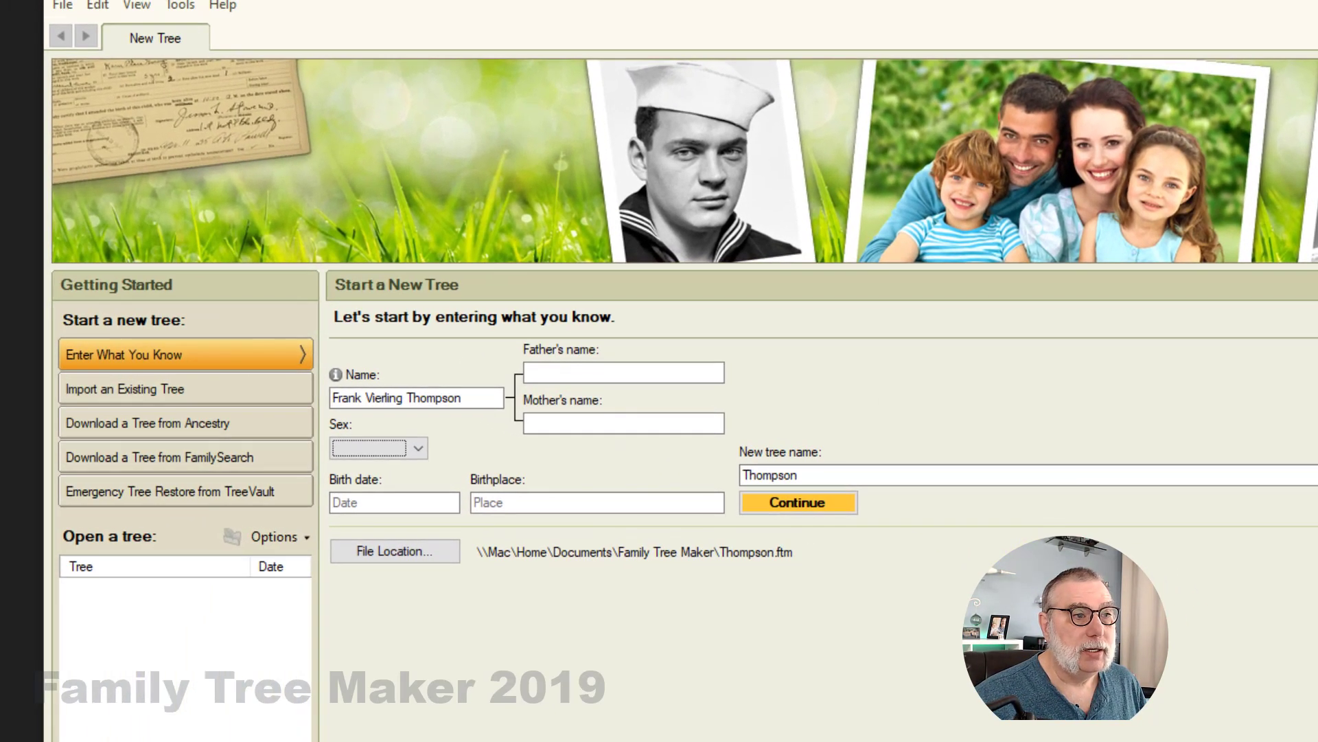
left_click(421, 447)
left_click(392, 464)
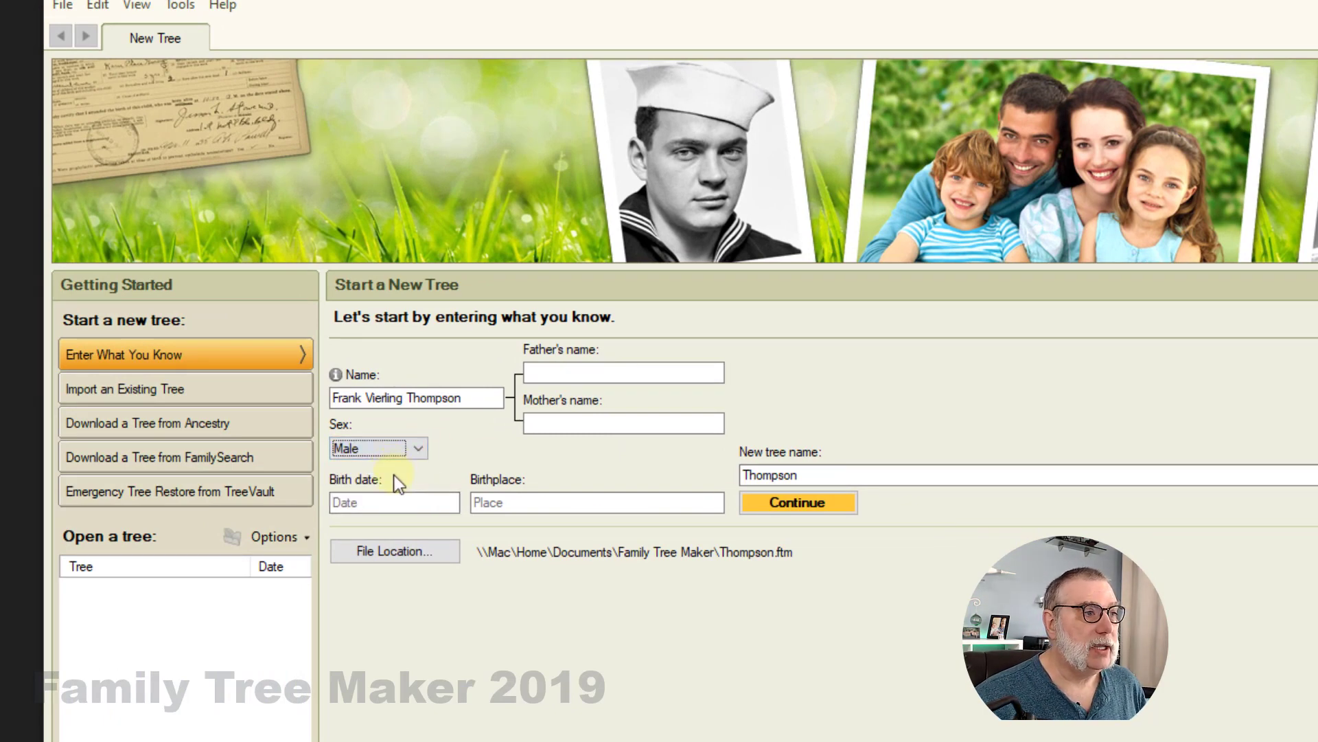
left_click(395, 502)
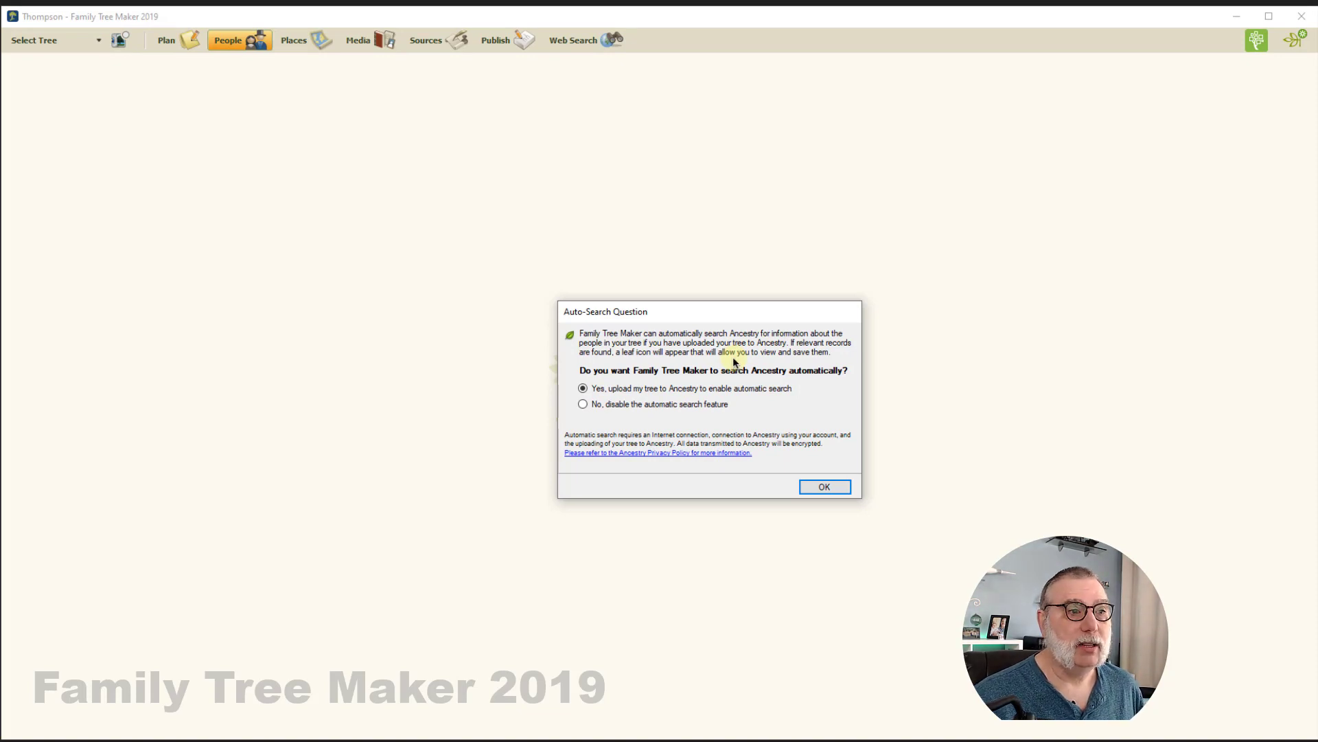
Step: Choose 'No, disable the automatic search feature' in the Auto-Search Question and confirm
left_click(607, 410)
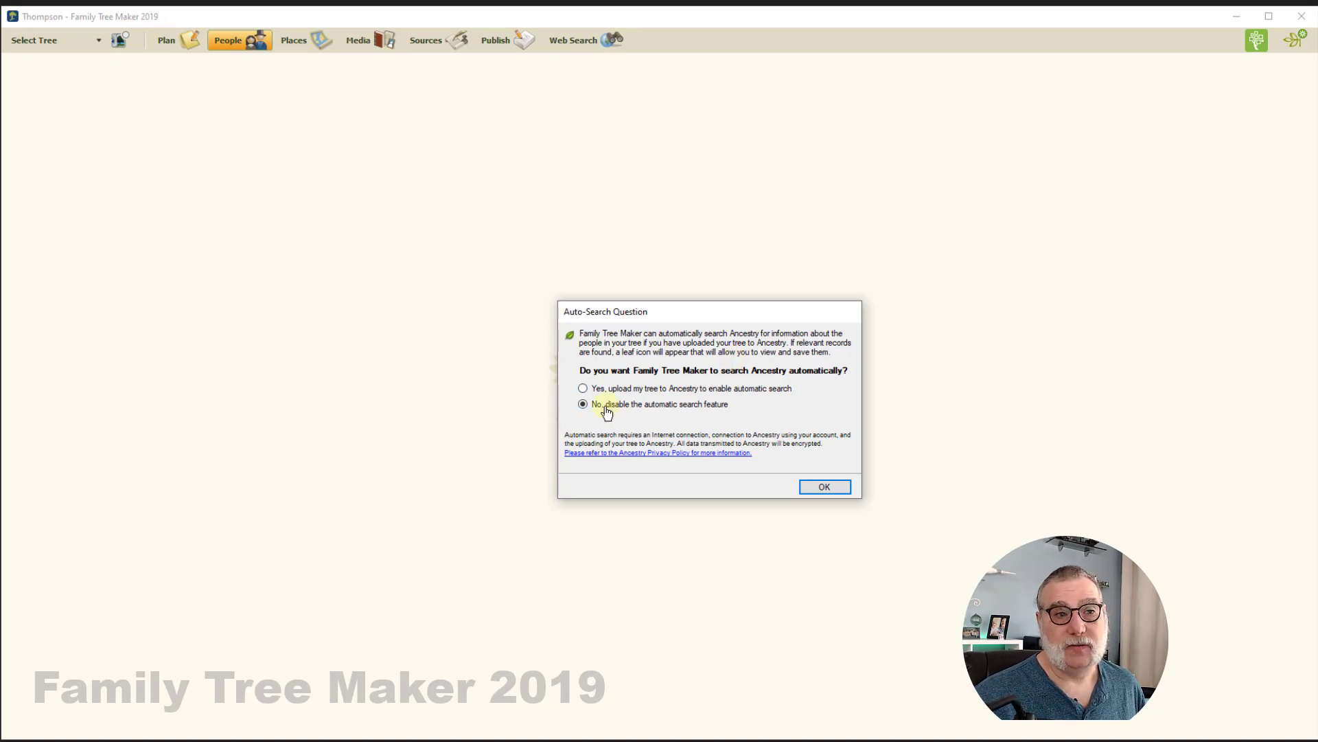
left_click(818, 488)
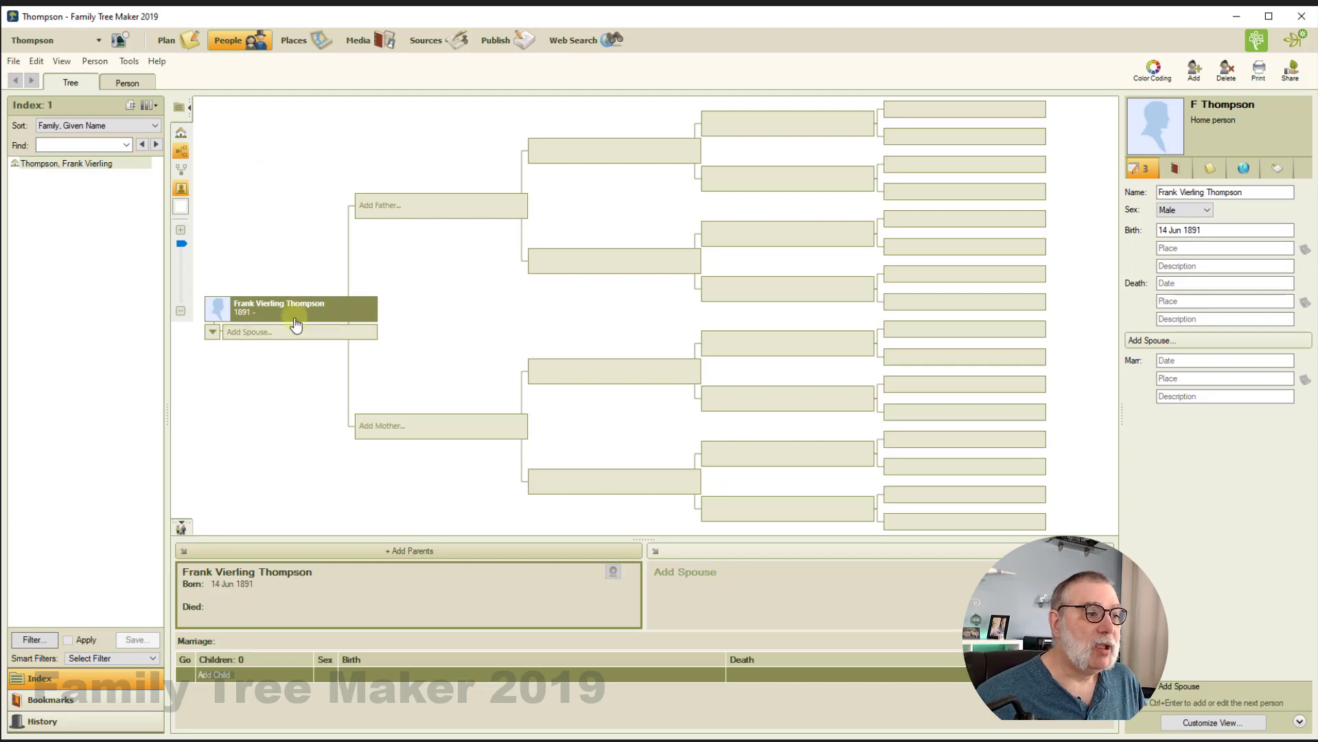
mouse_move(294, 320)
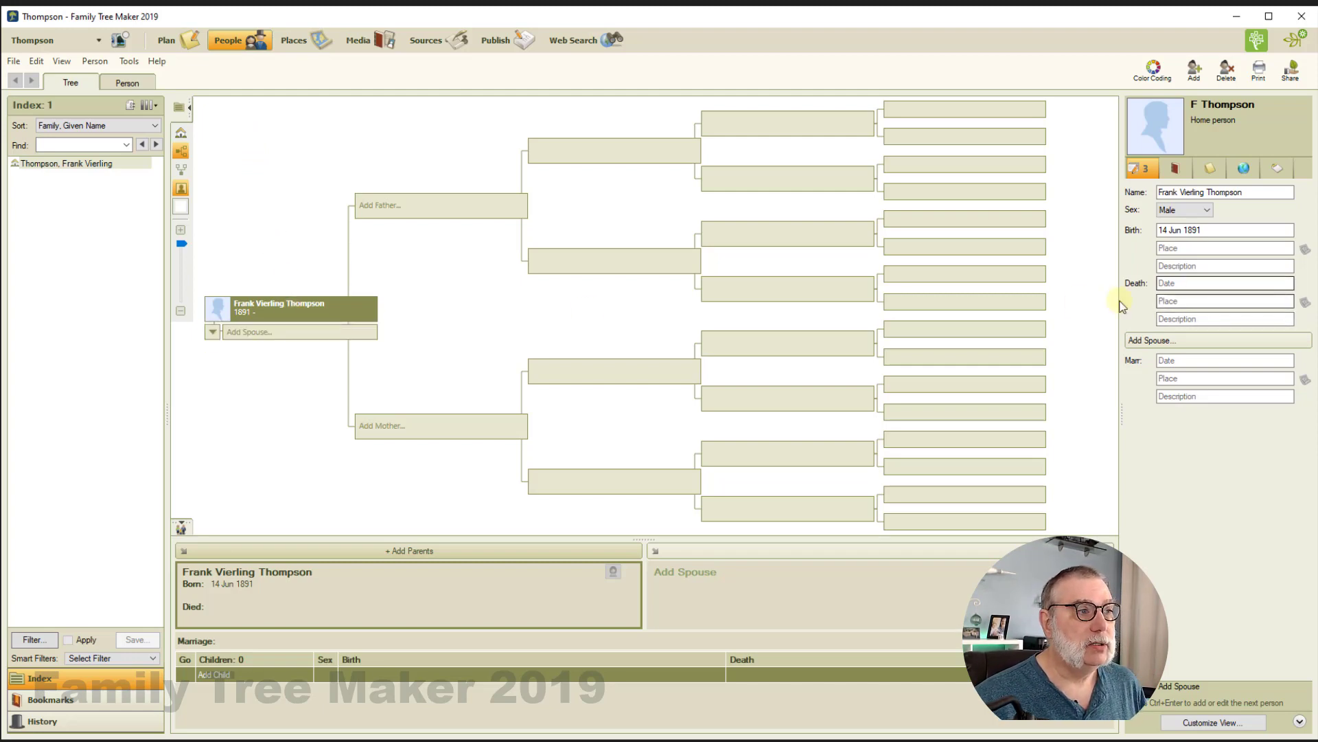
left_click(1177, 283)
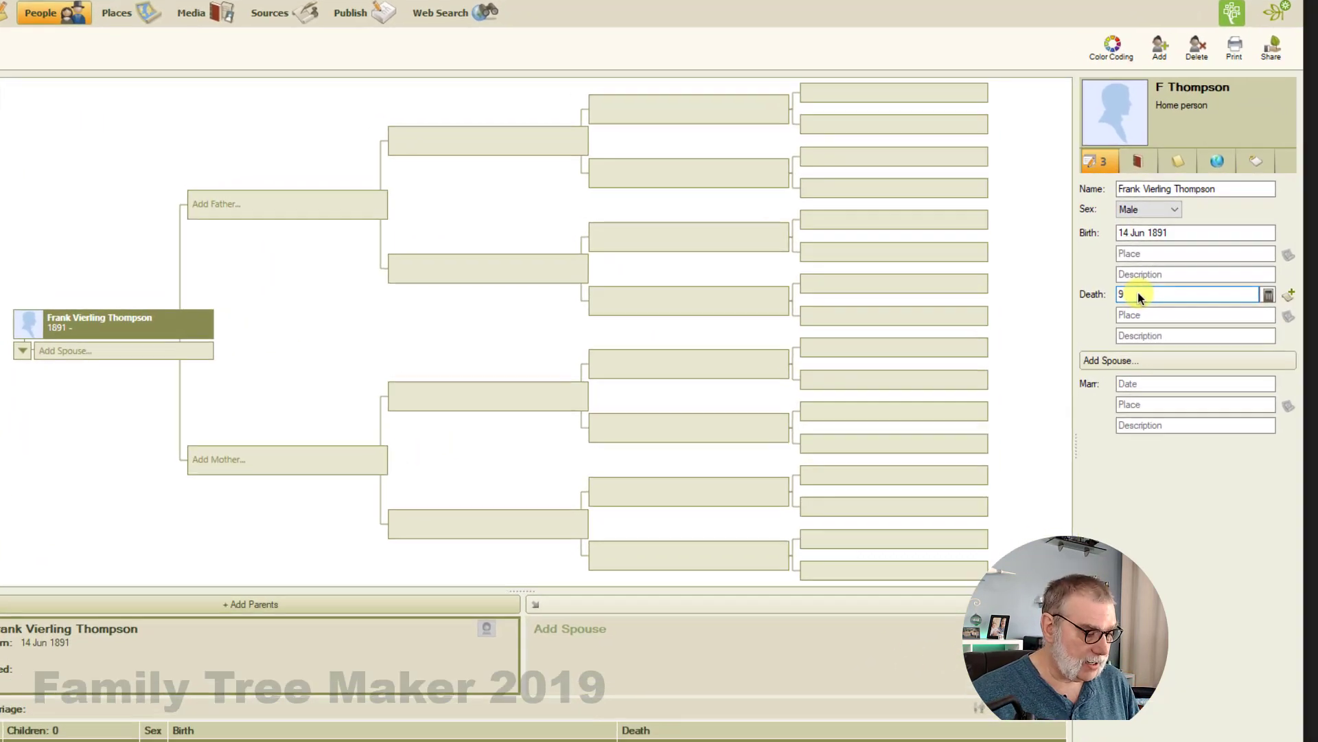
type("9 oct")
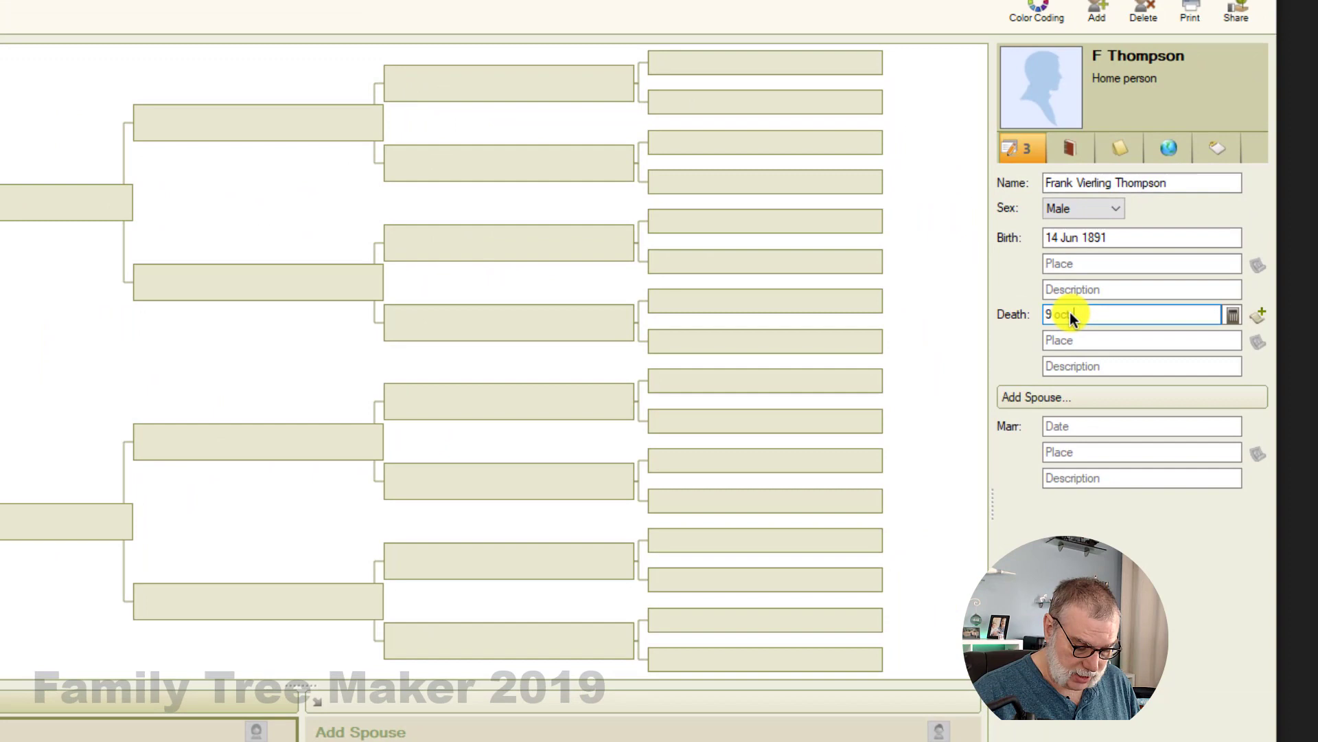
type(" 1967")
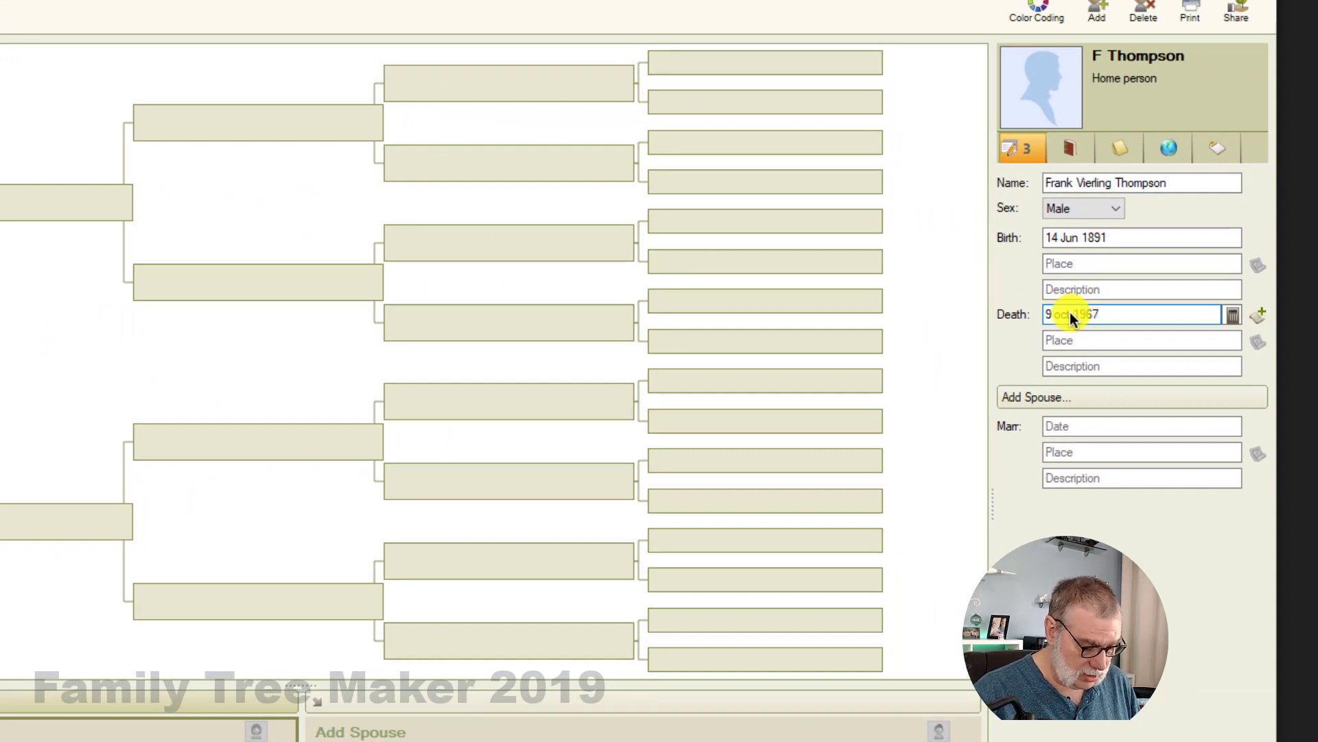
key("Tab")
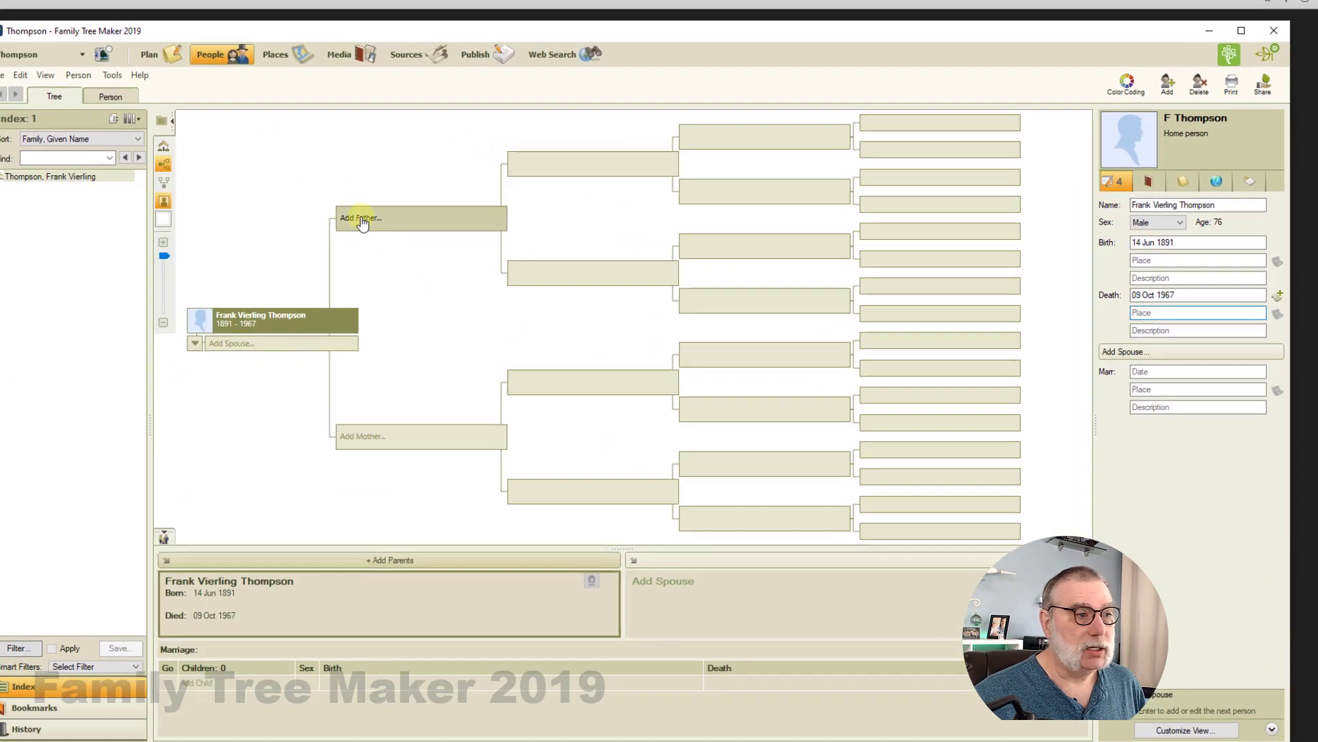
left_click(362, 221)
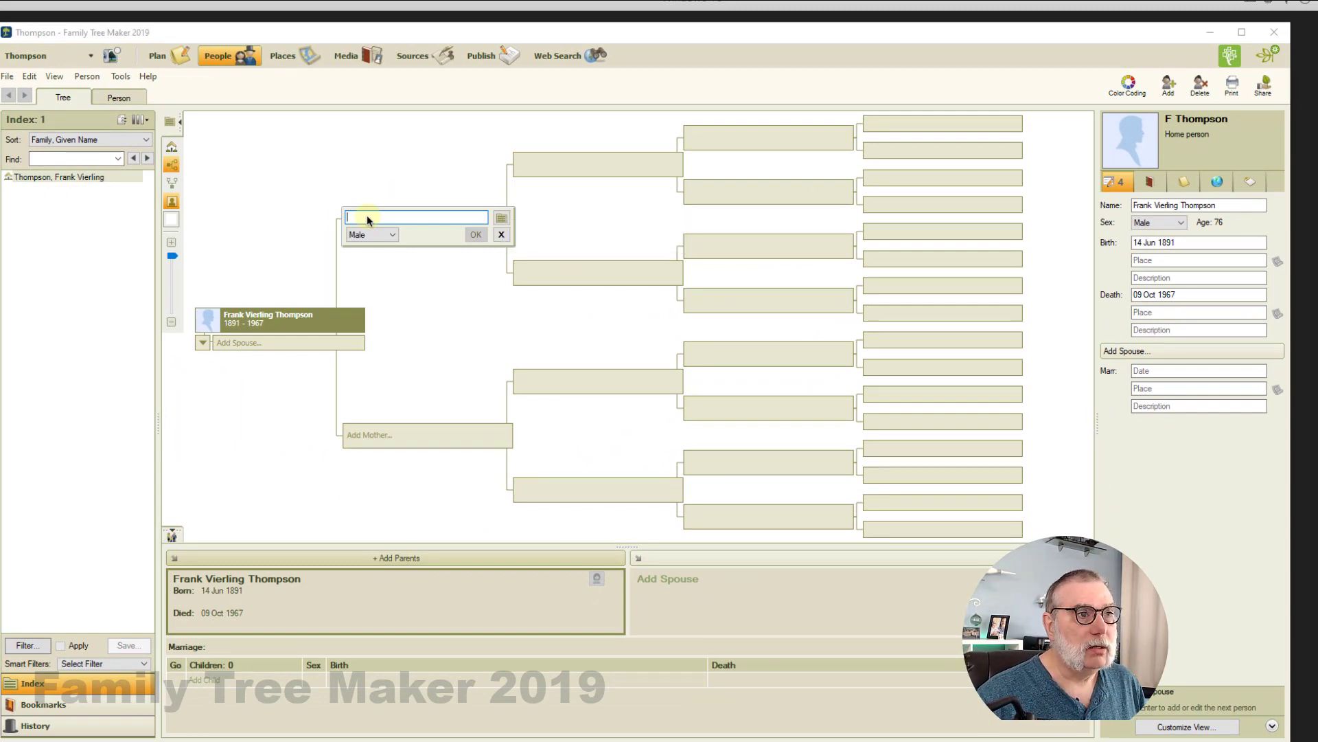
type("Charl")
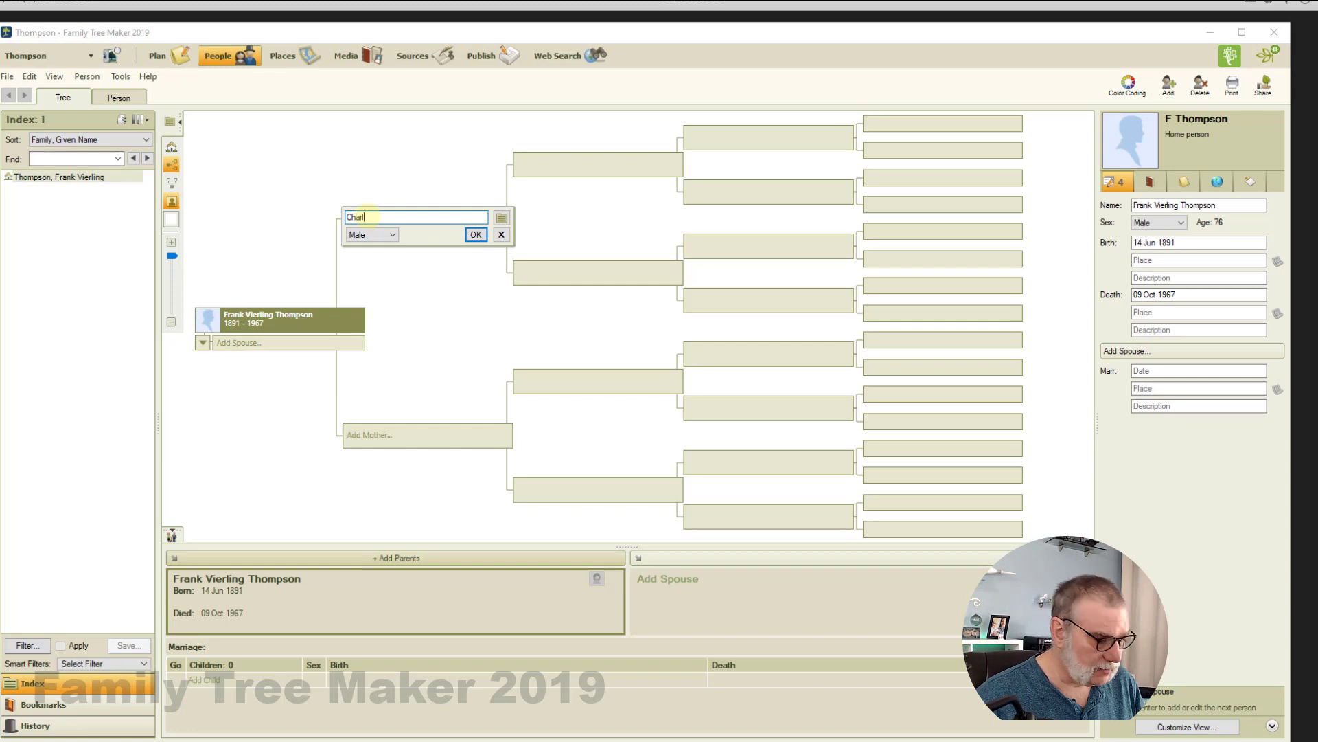
type("es ")
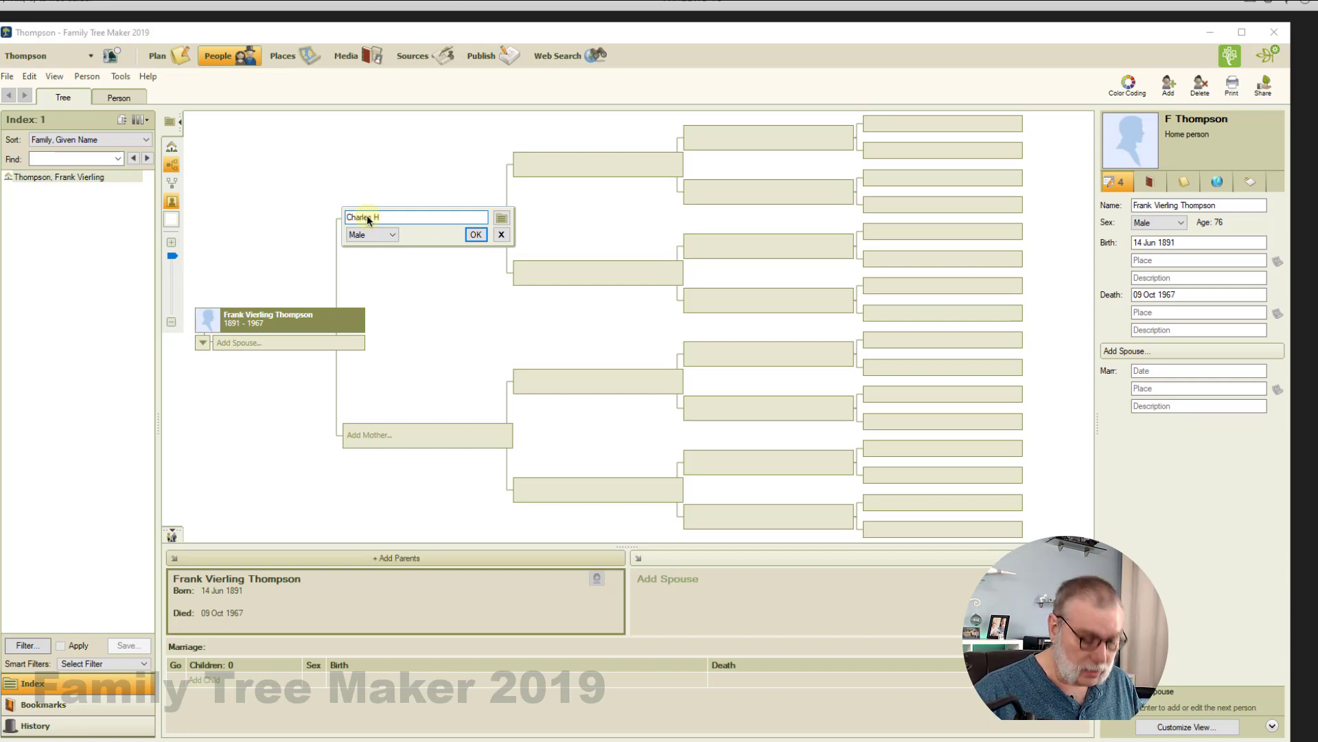
type("H T")
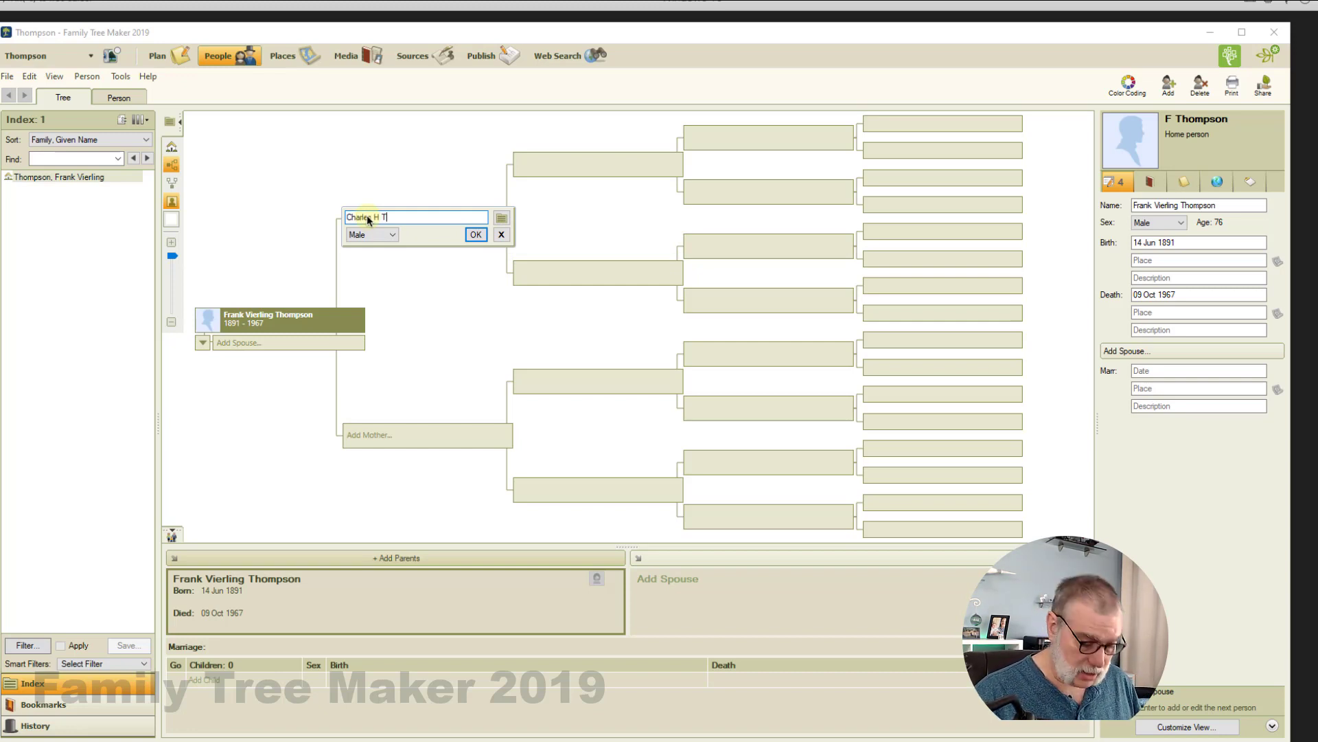
type("hompson")
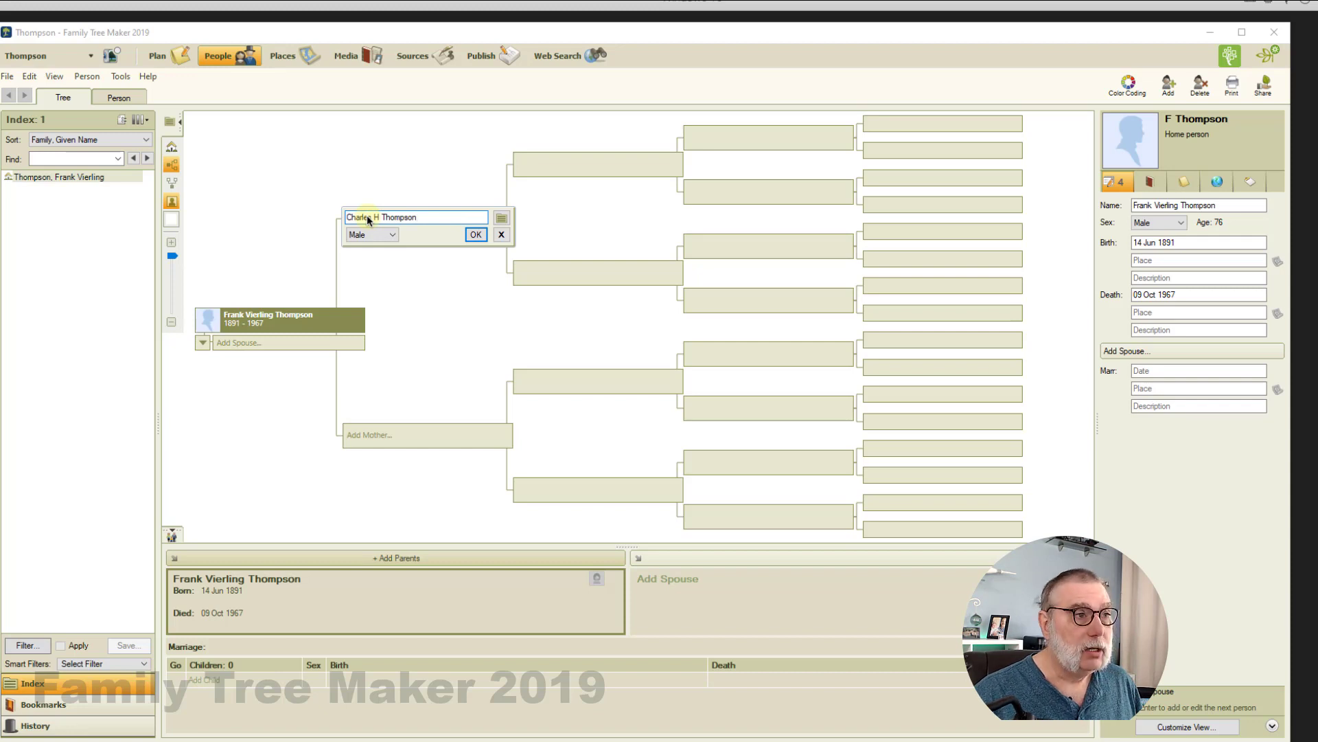
key("Return")
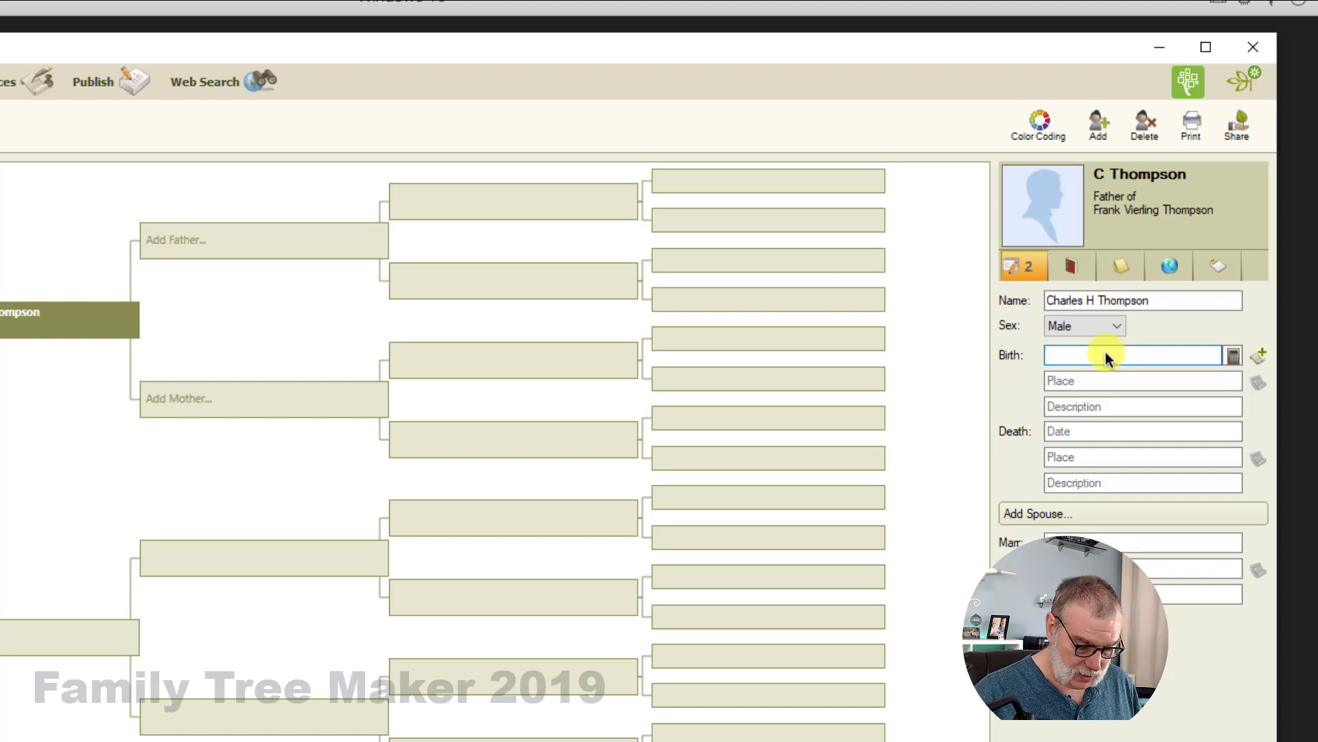
Step: Enter Charles H Thompson's death date 10 Apr 1898 and correct his birth date to 1851
type("4/")
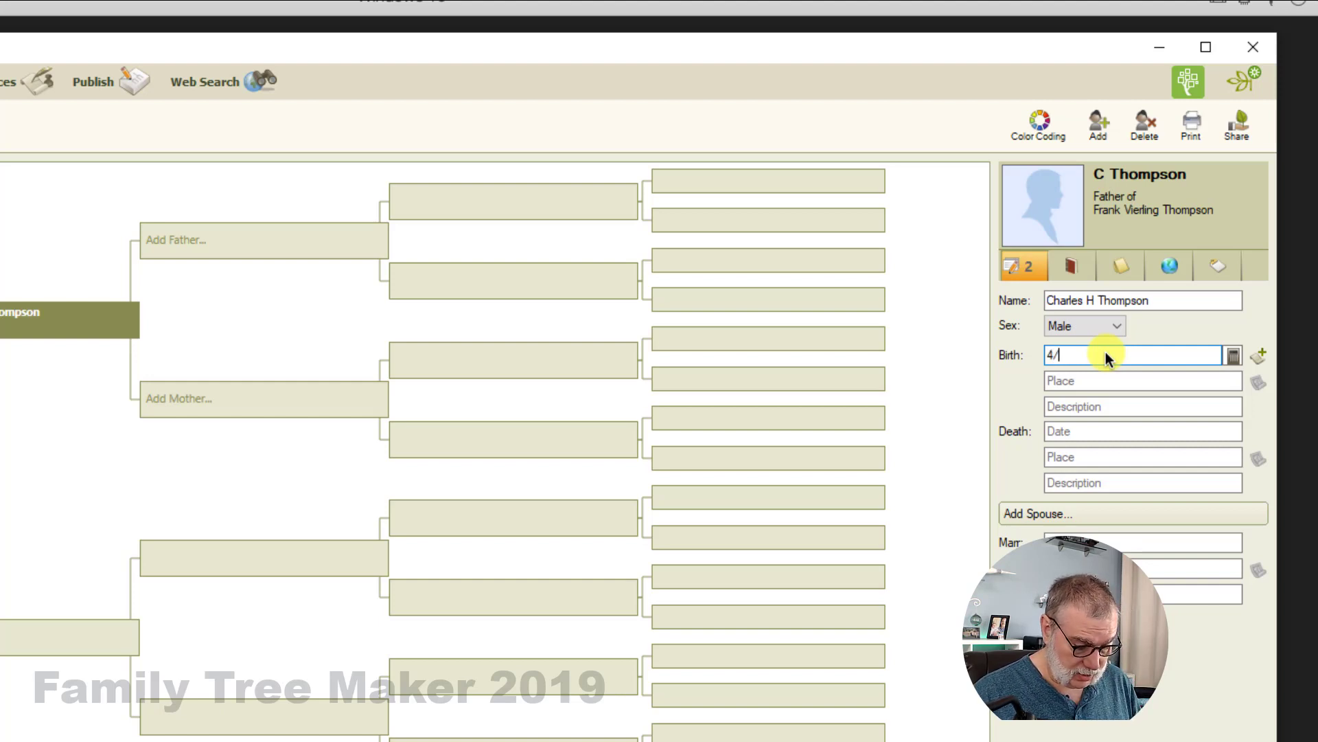
type("10/1898")
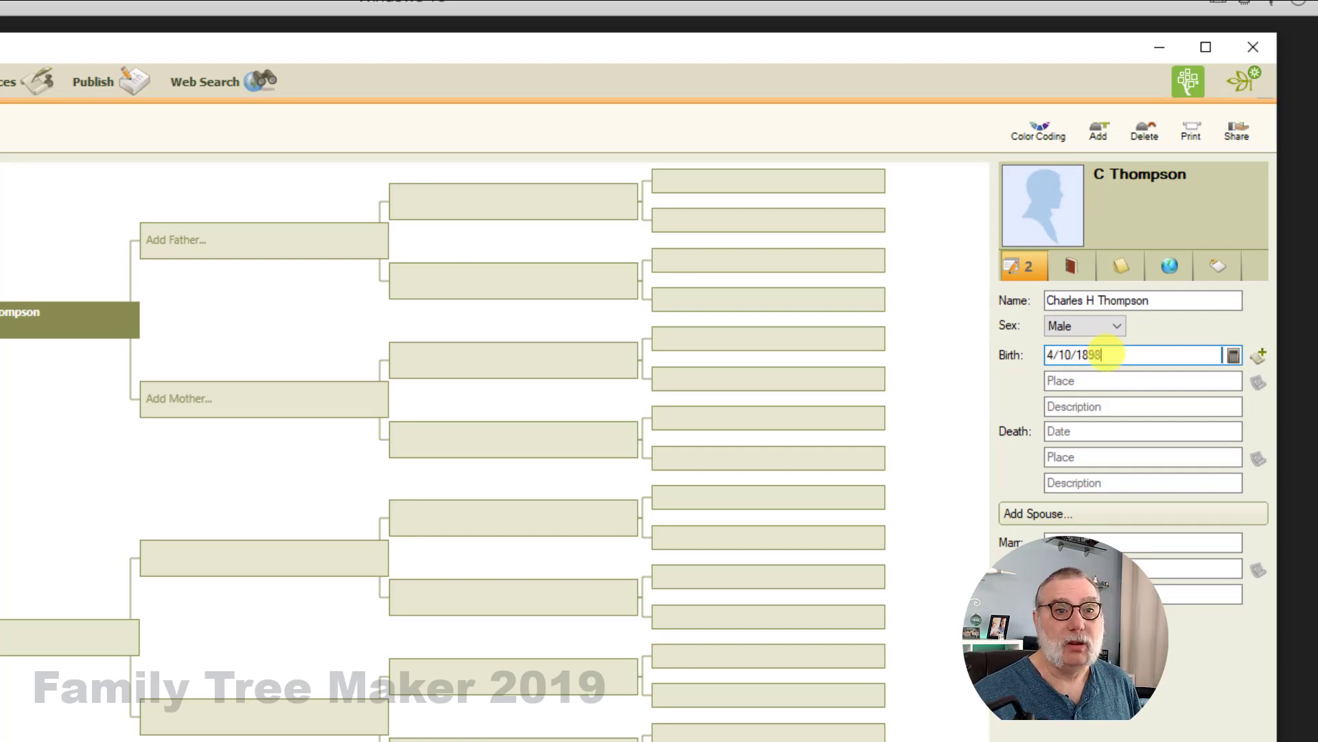
key("Tab")
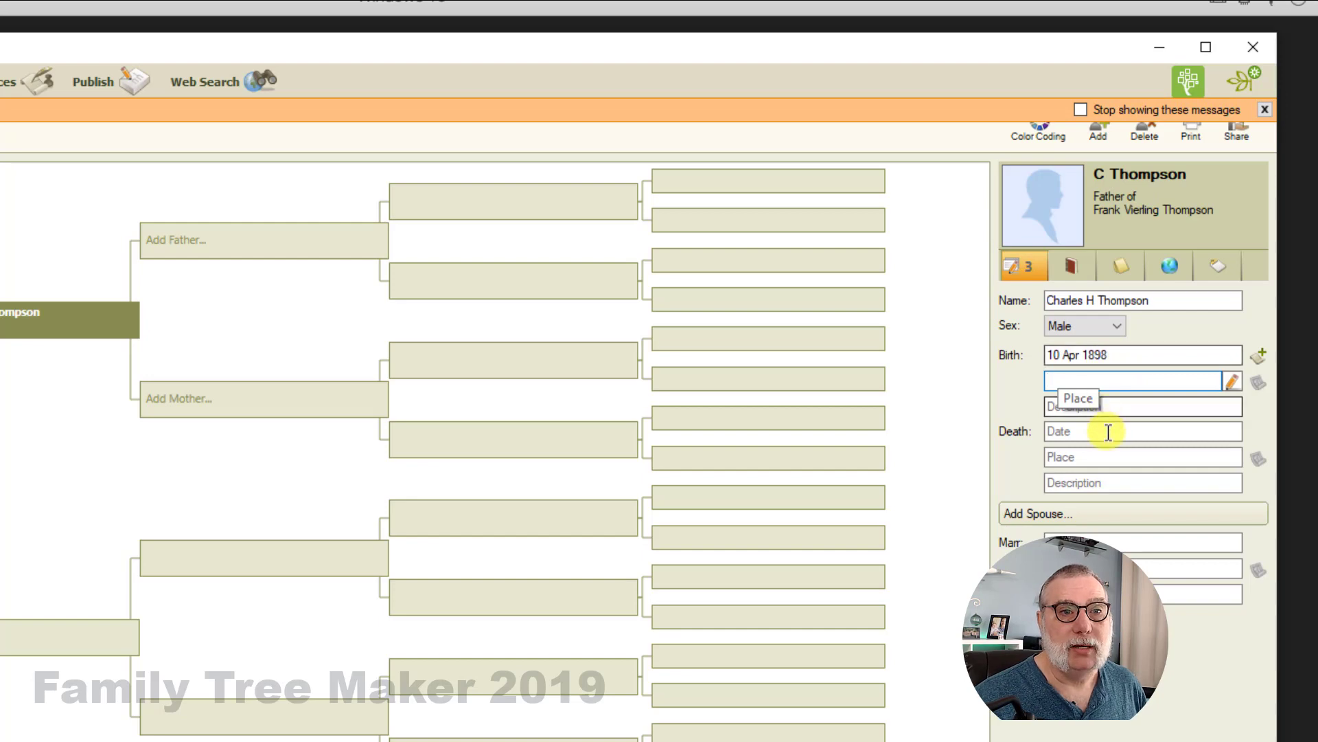
left_click(1108, 432)
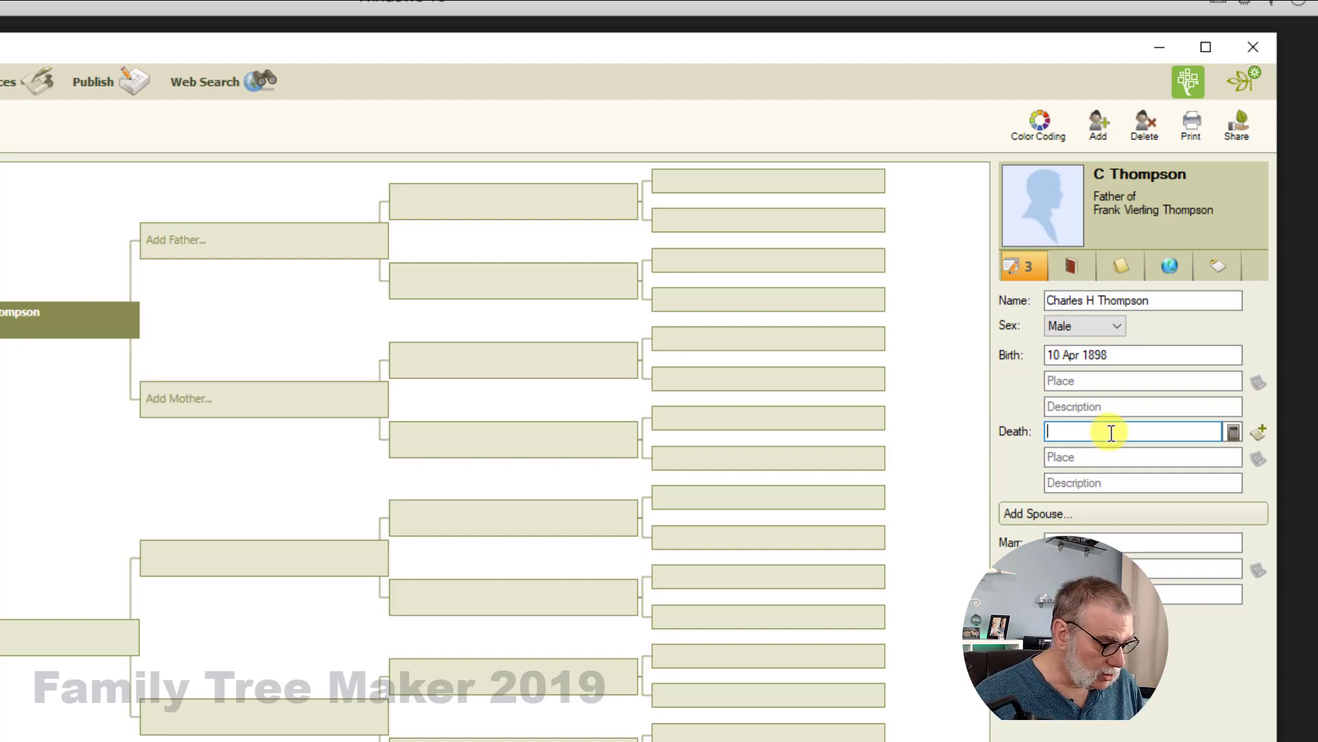
type("10 apr 18")
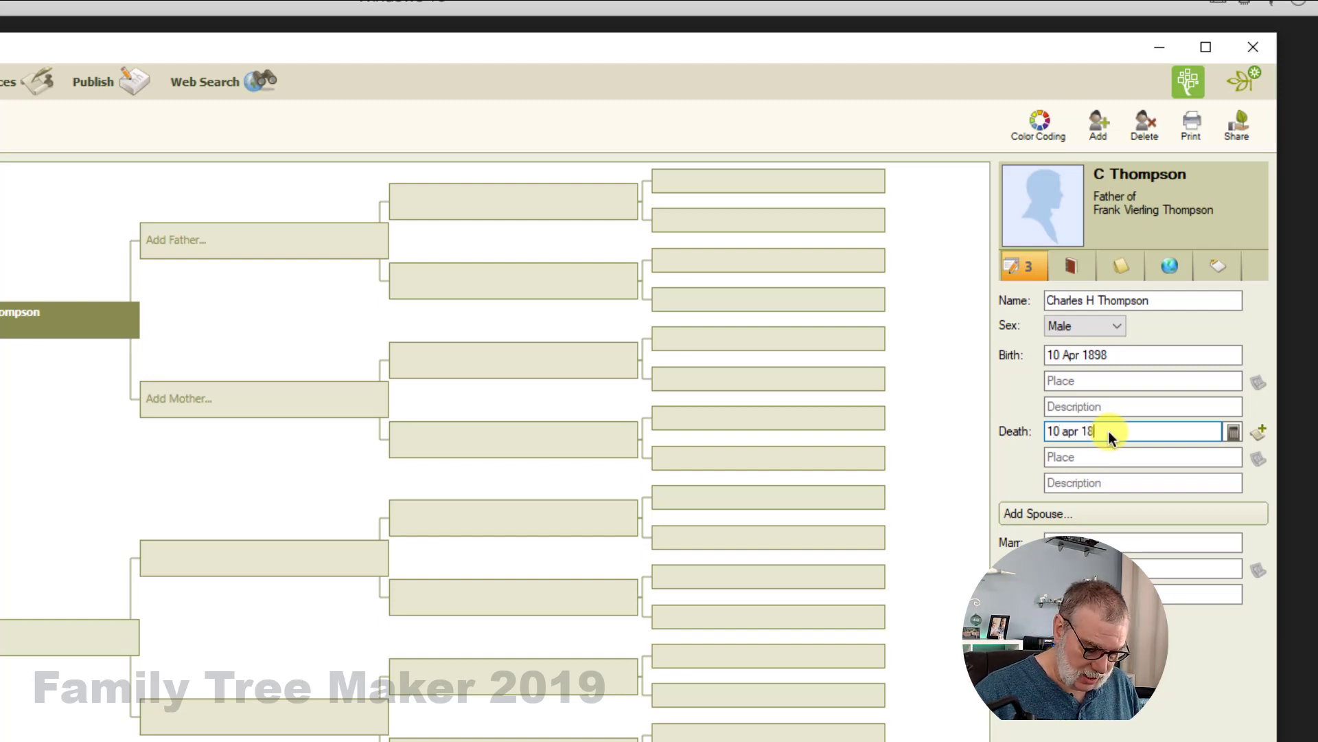
type("98")
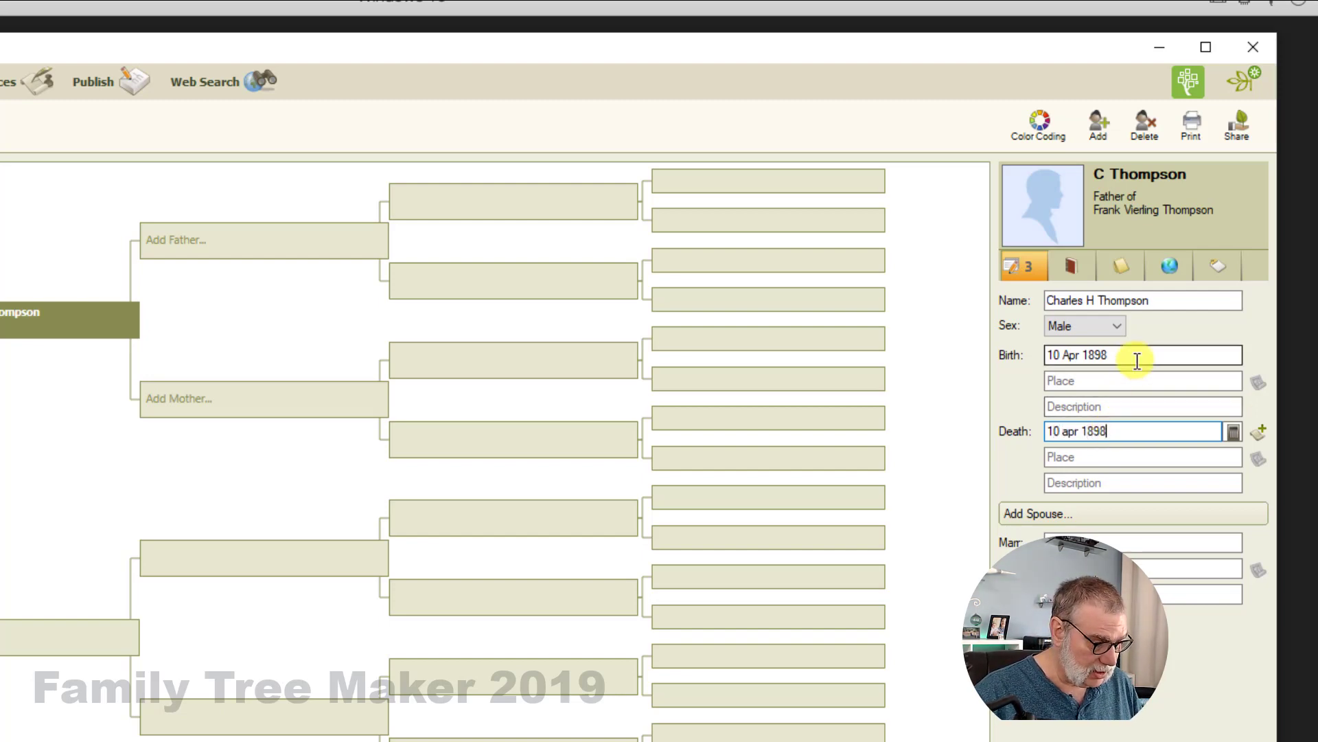
left_click_drag(1107, 356, 1043, 360)
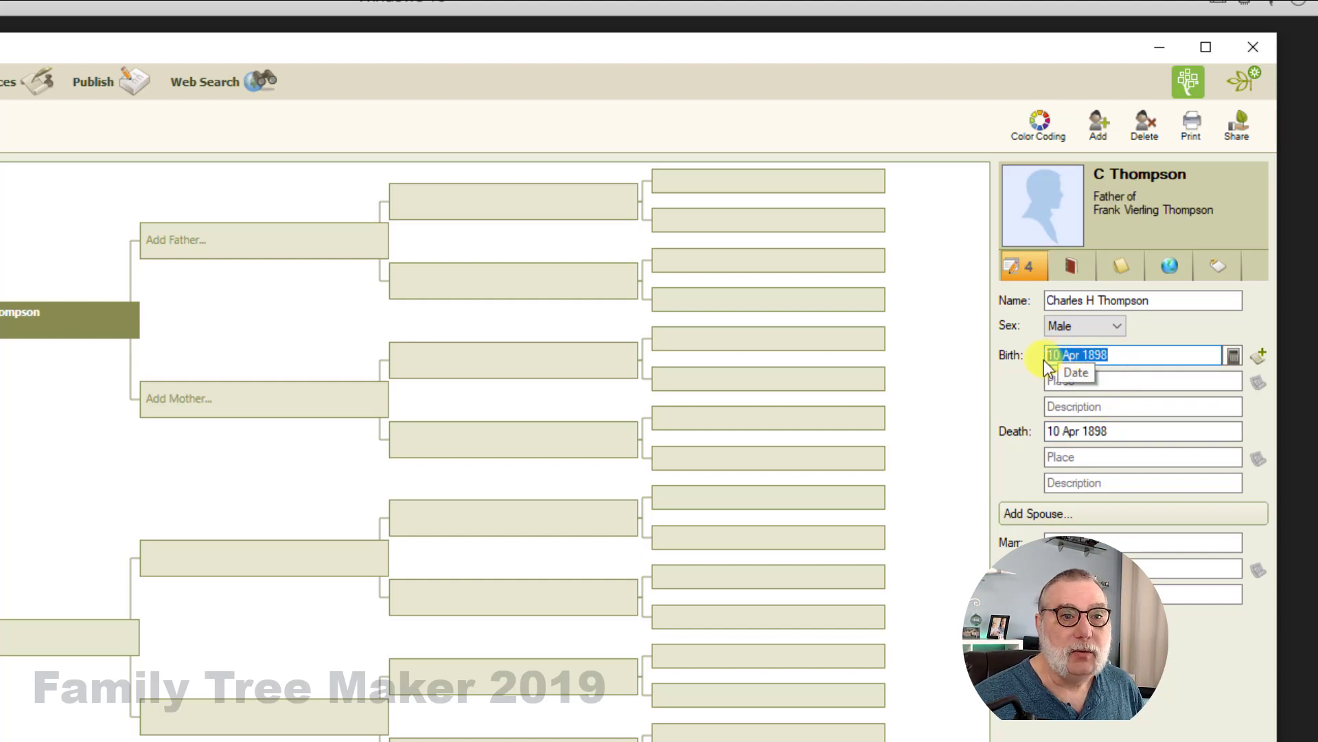
type("1851")
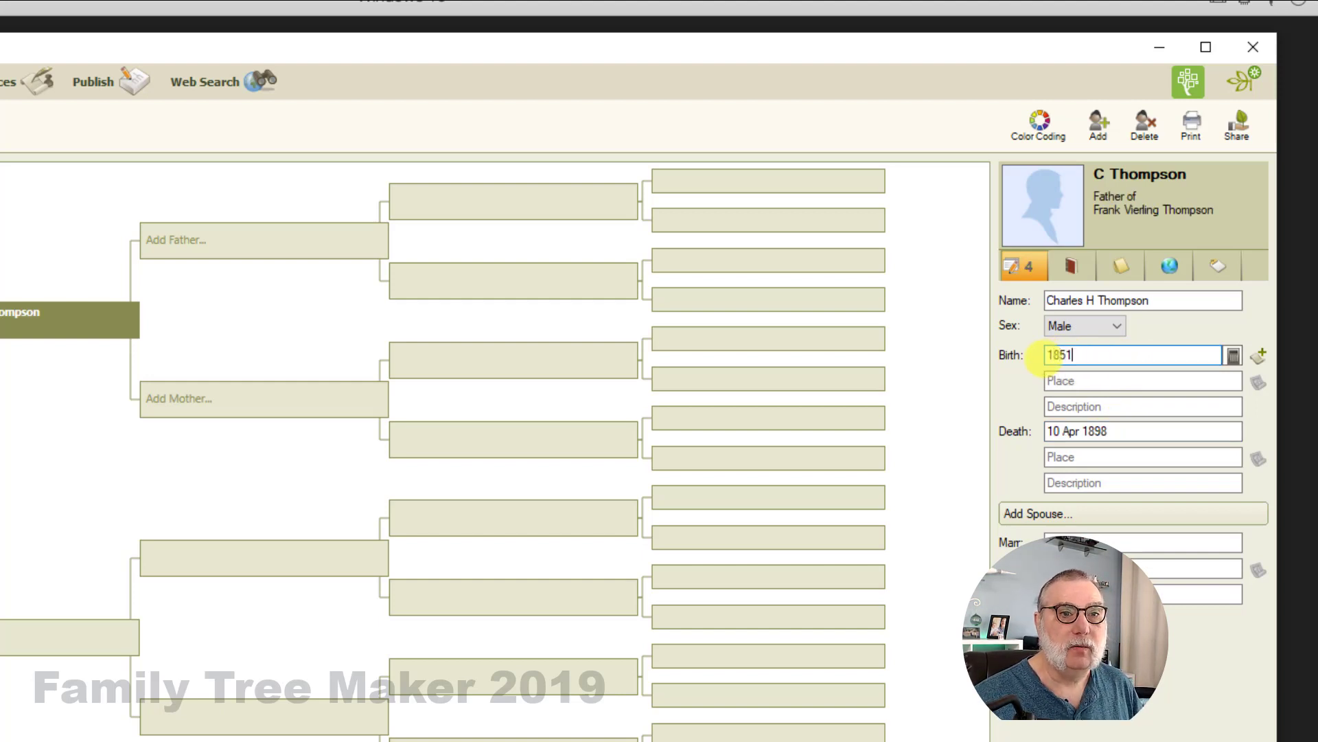
key("Tab")
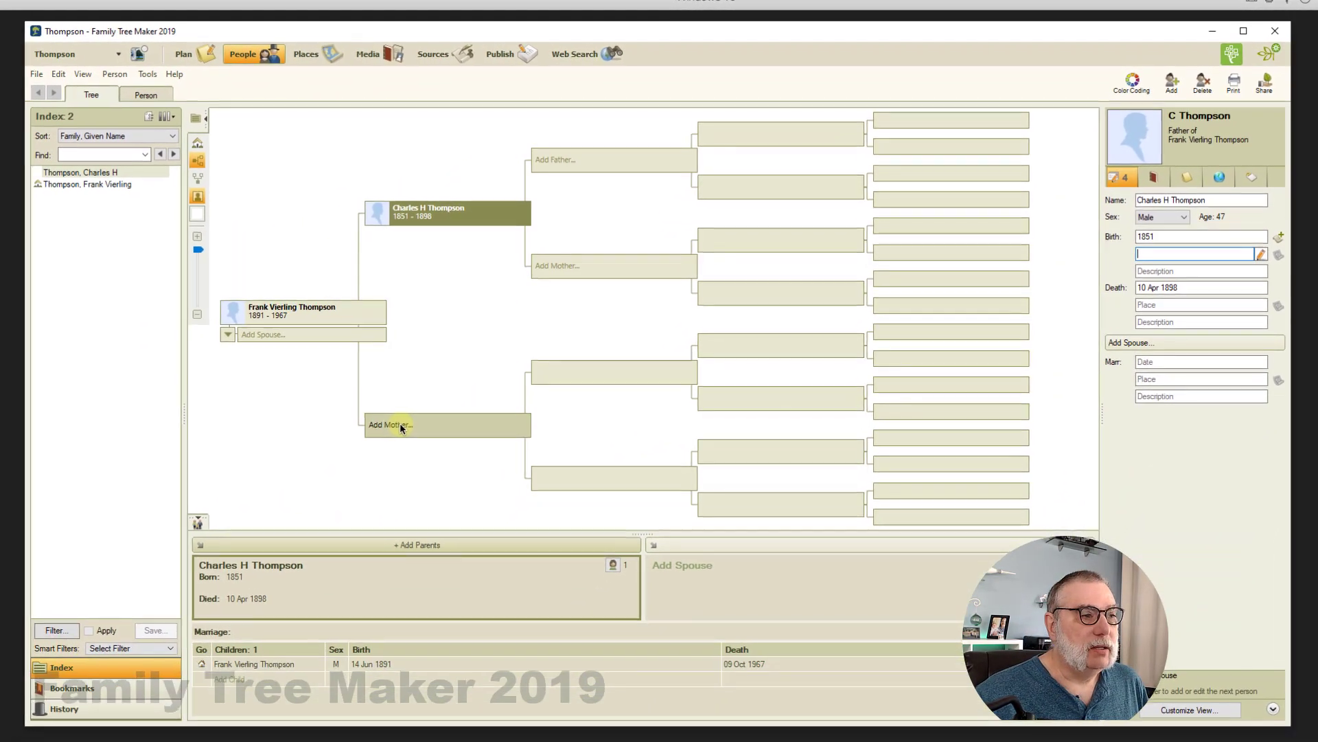
left_click(404, 426)
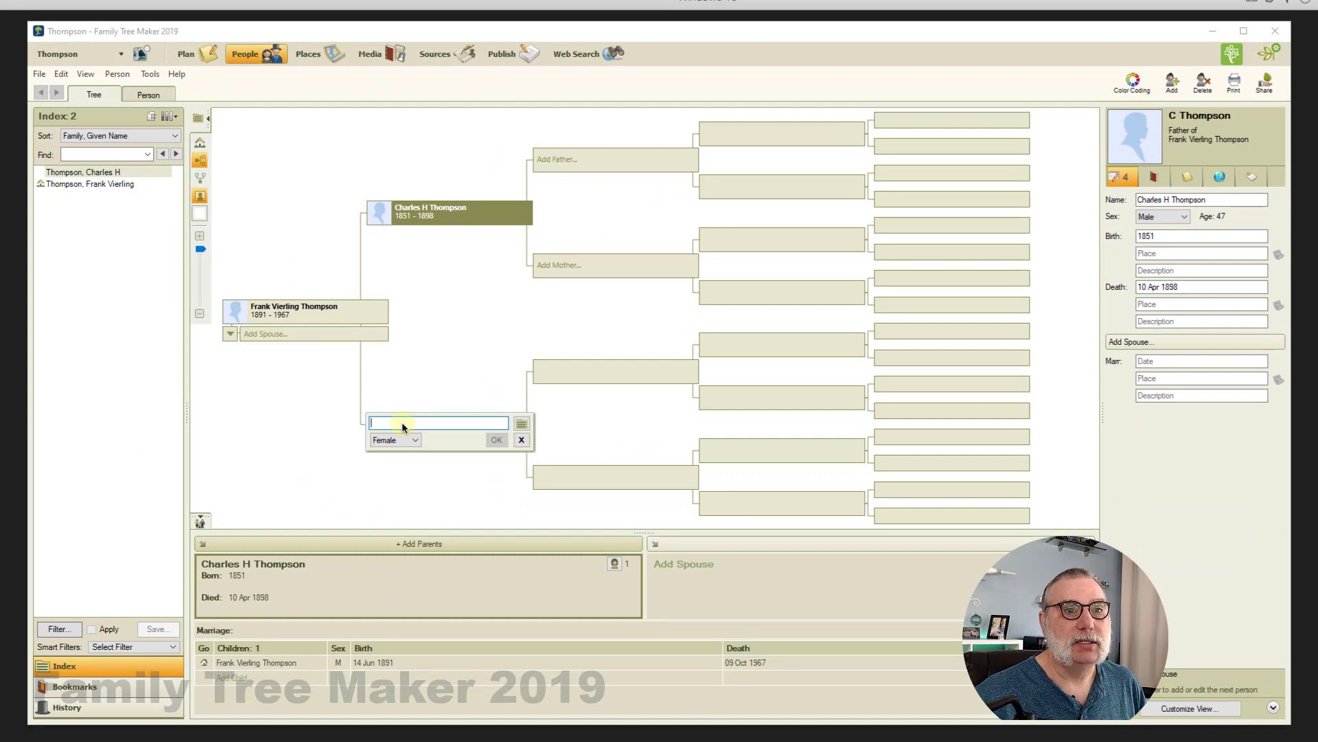
type("Sara")
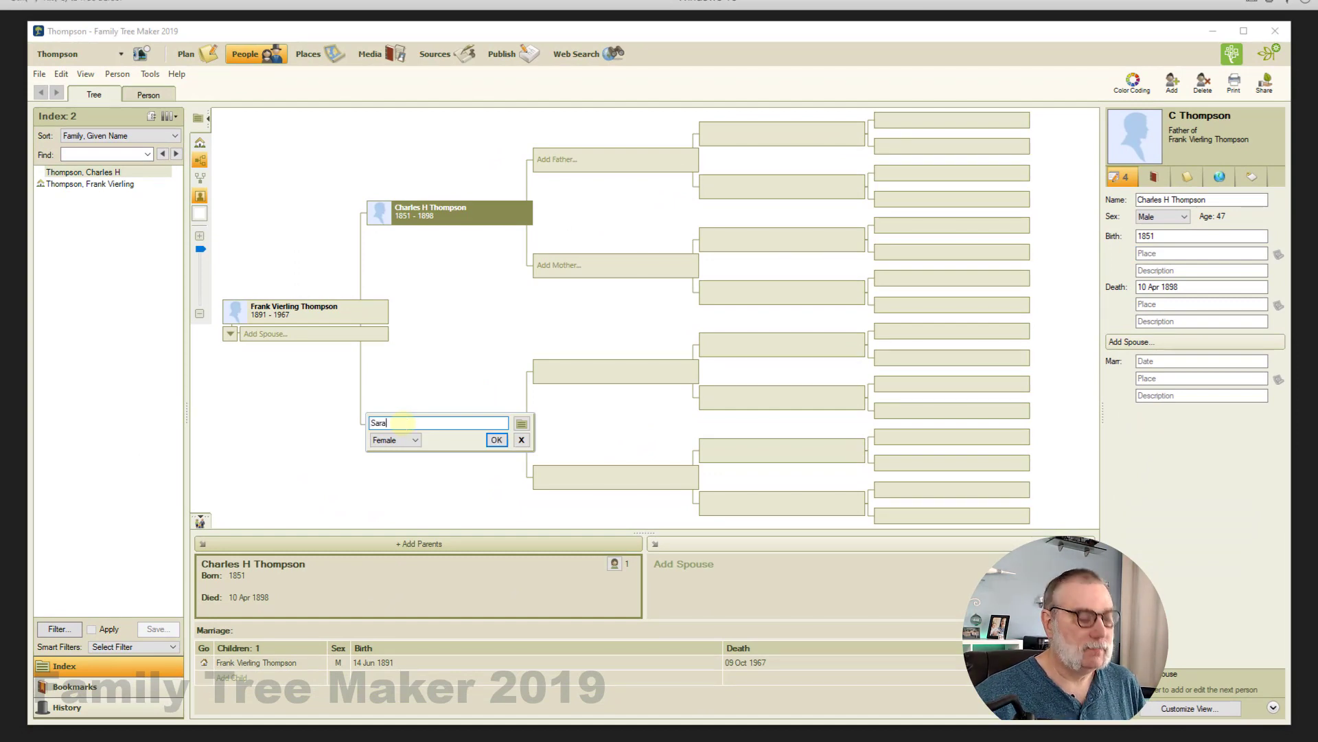
type("h Jane Ra")
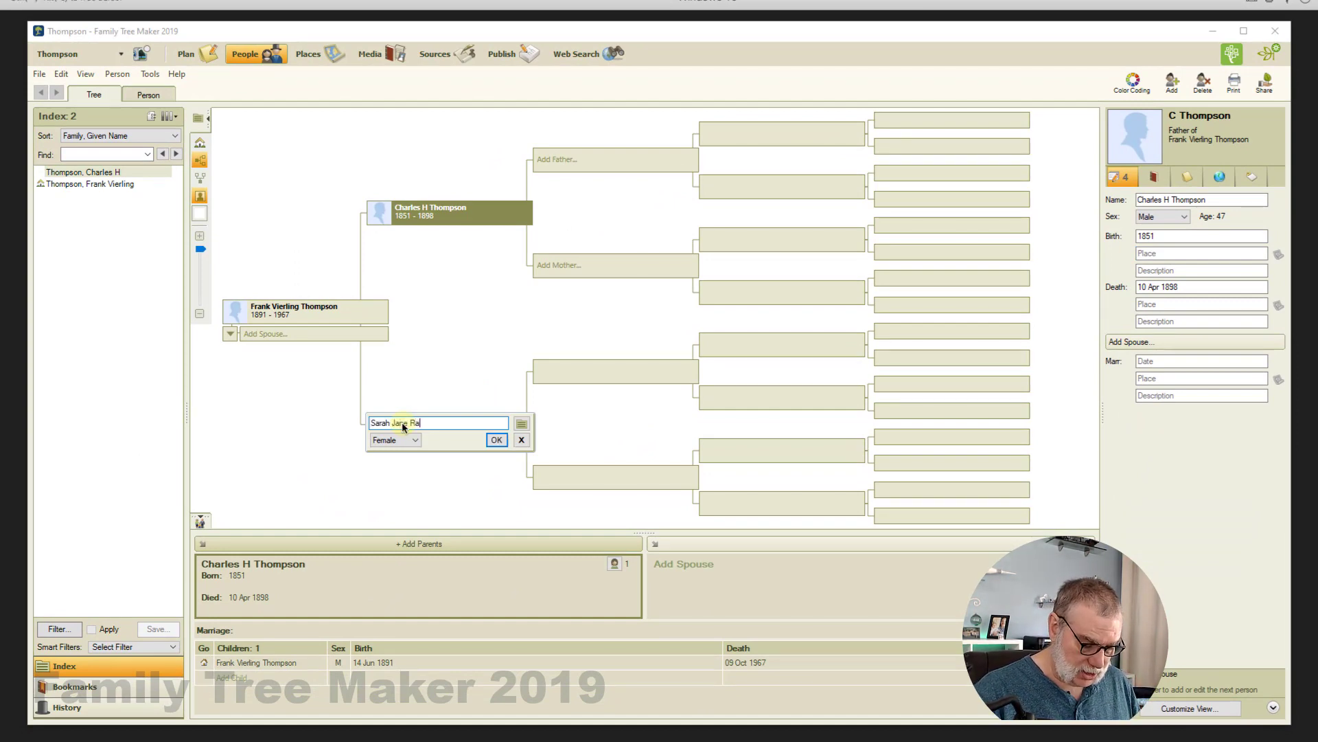
type("ymond")
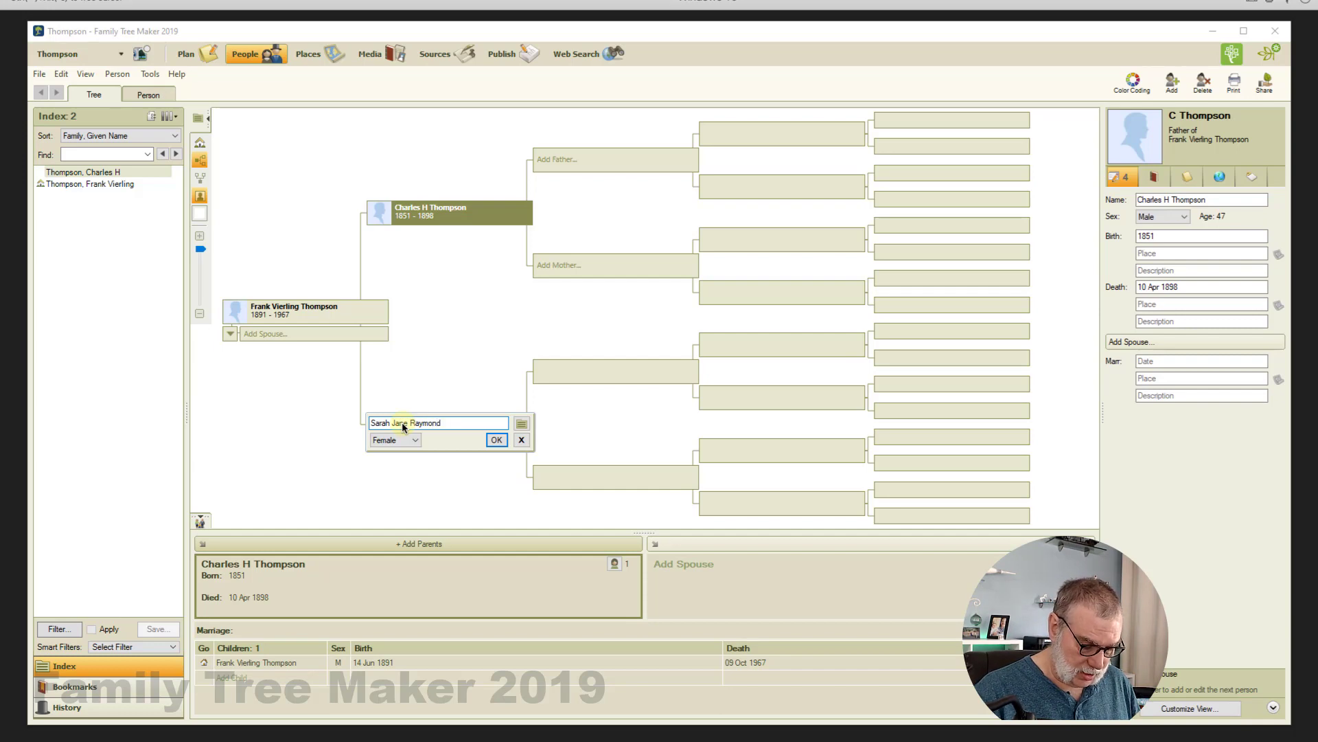
key("Return")
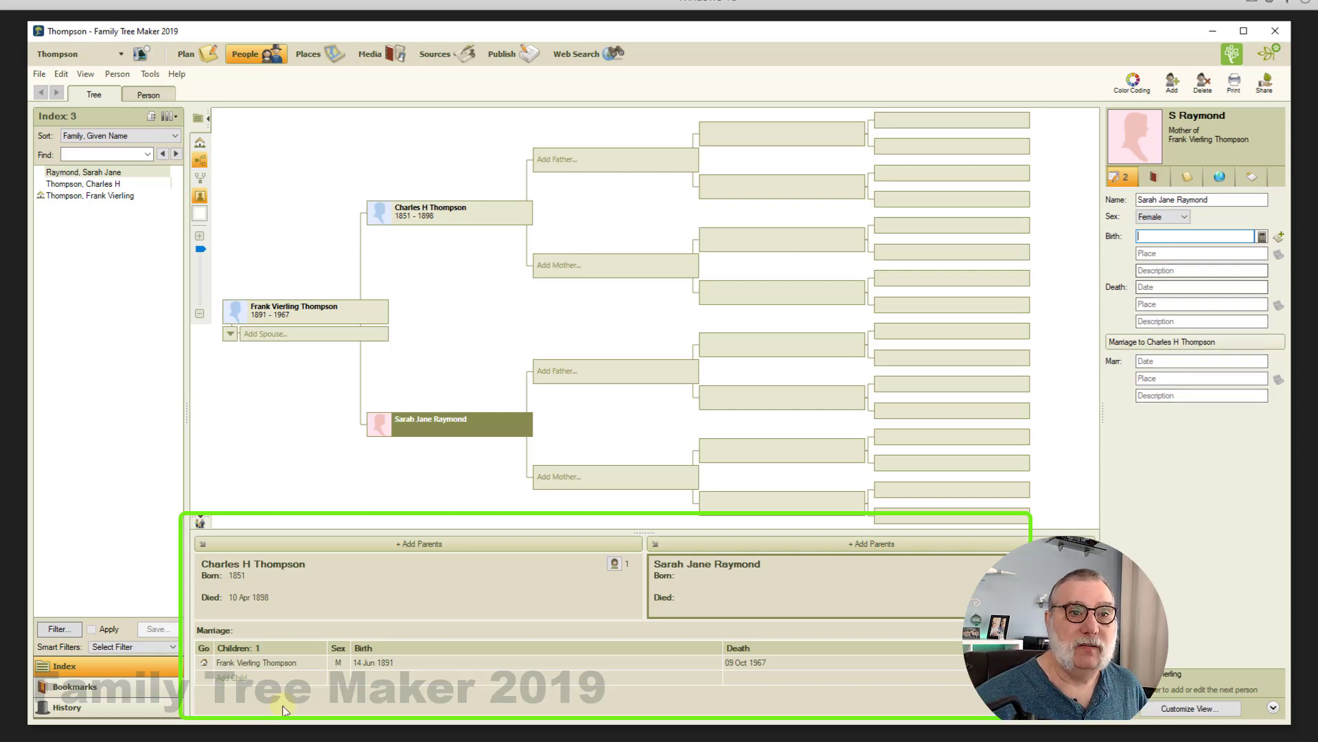
Step: Give Sarah Jane Raymond a birth date of Jan 1850 and death date of 10 Dec 1912
left_click(1154, 177)
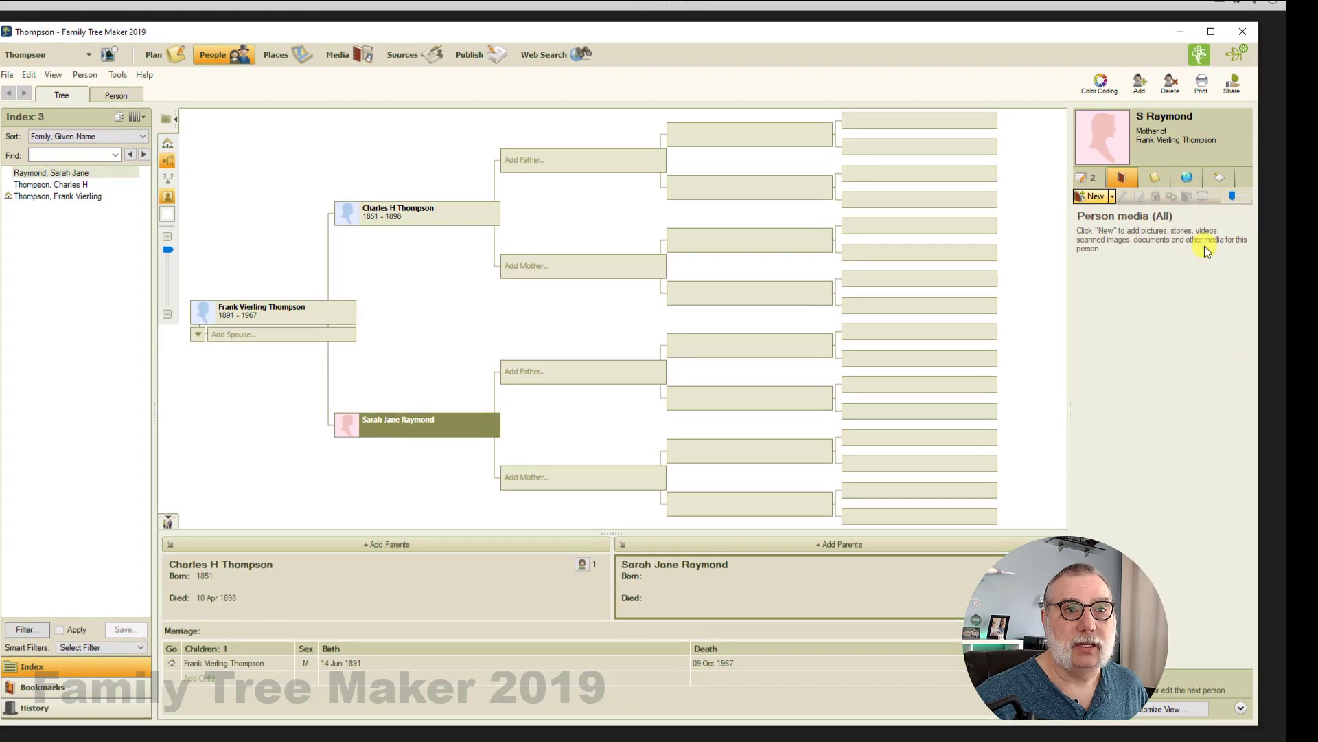
left_click(1089, 178)
left_click(1125, 237)
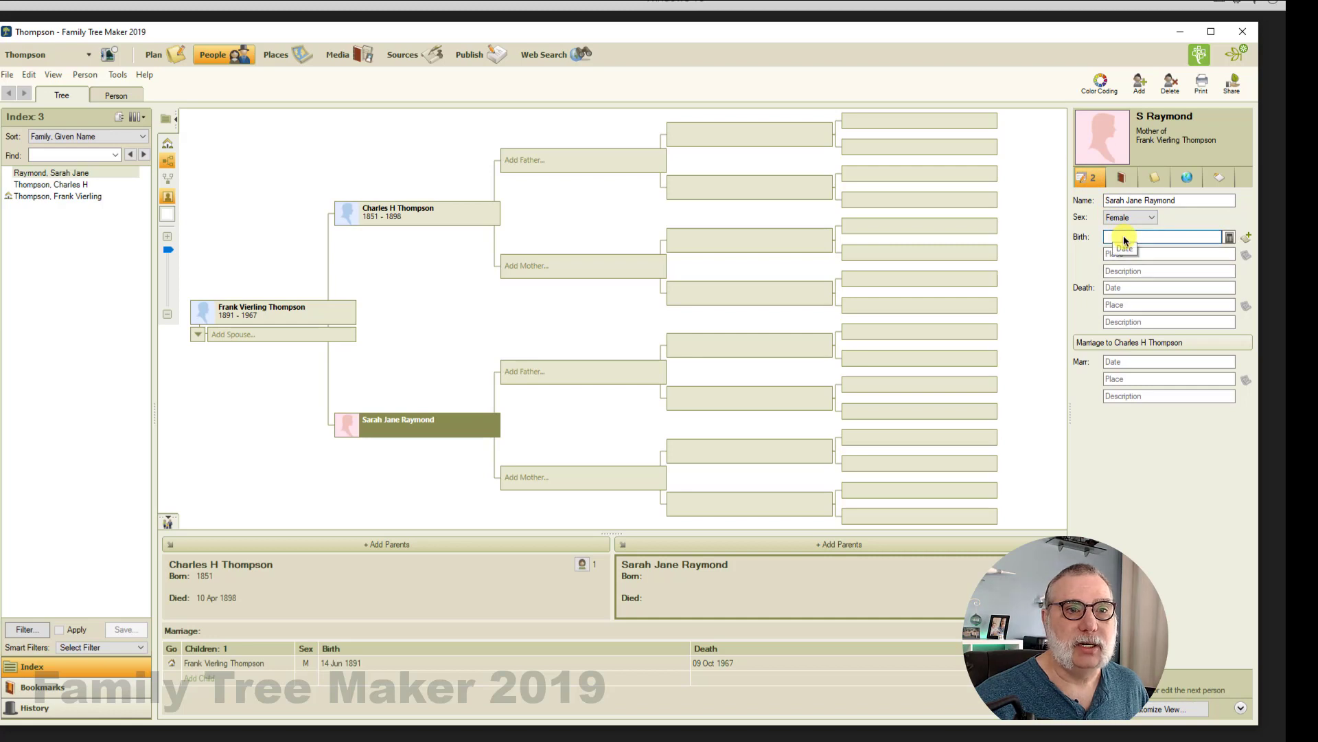
type("jan 185")
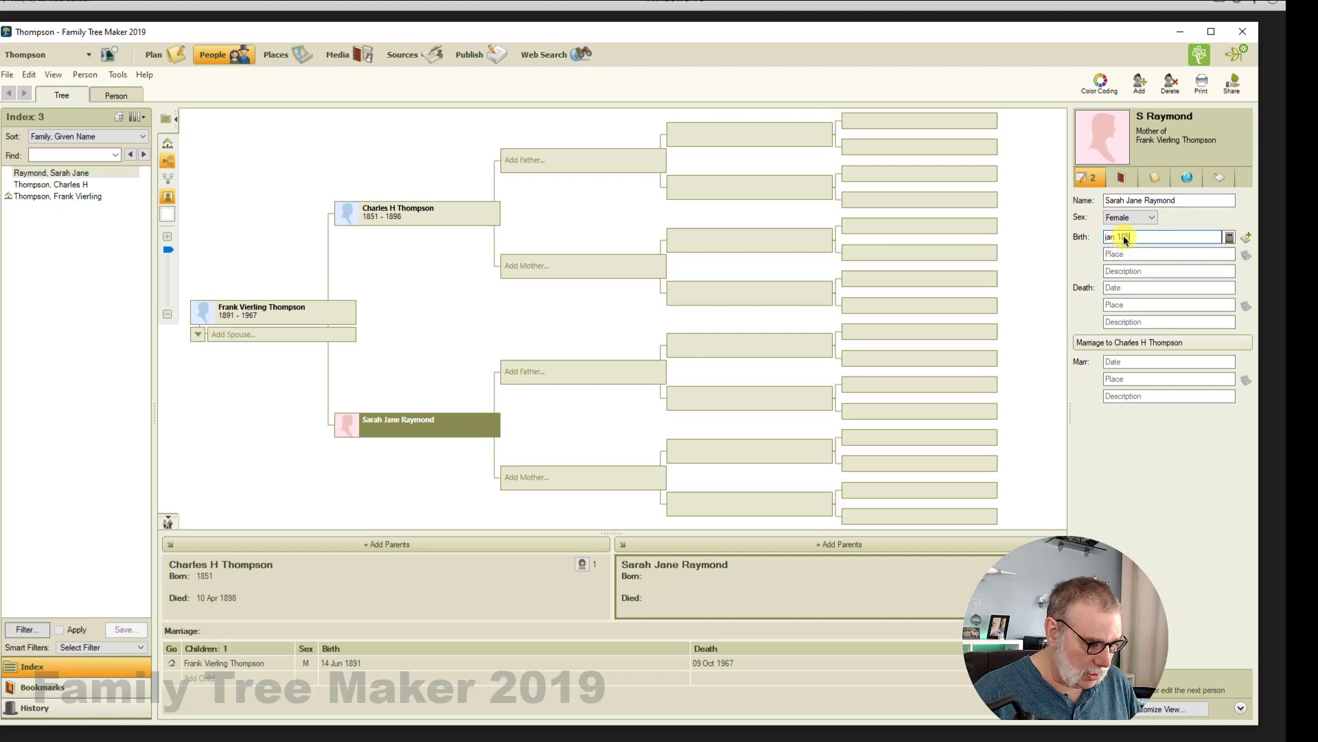
type("0")
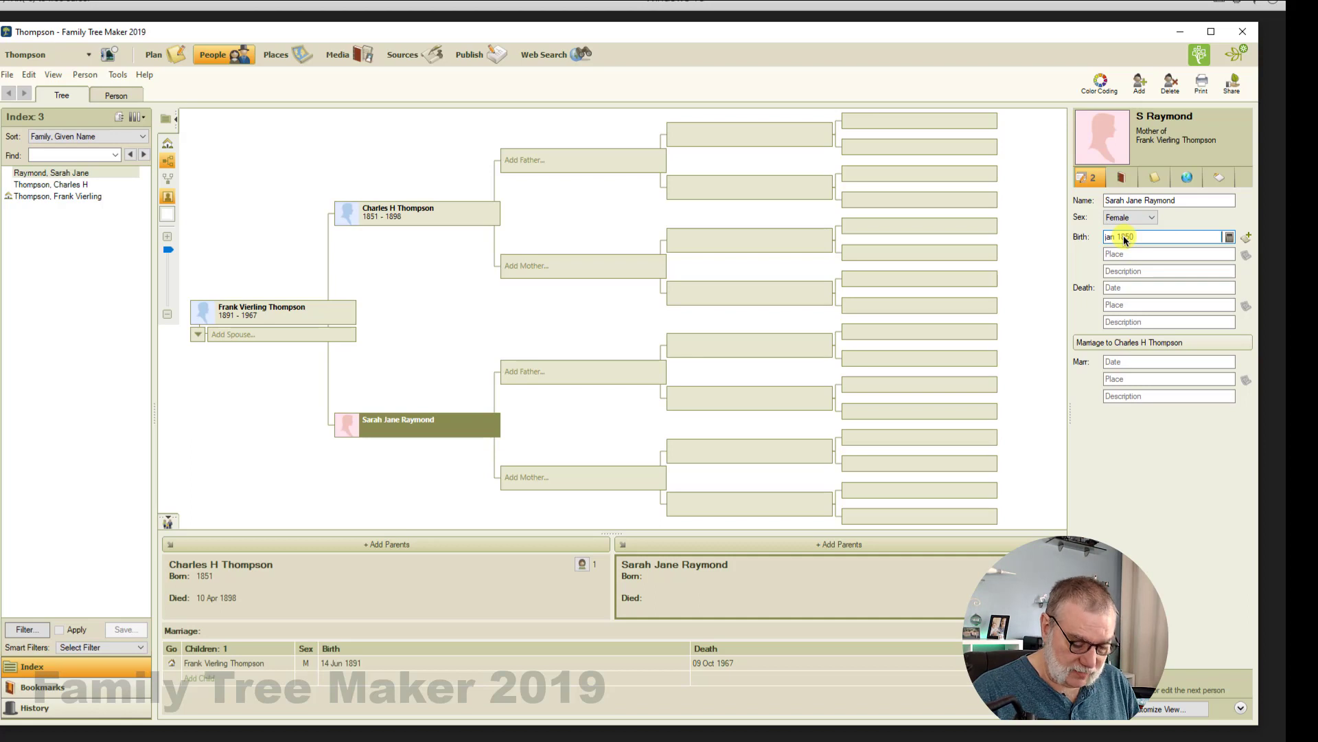
key("Return")
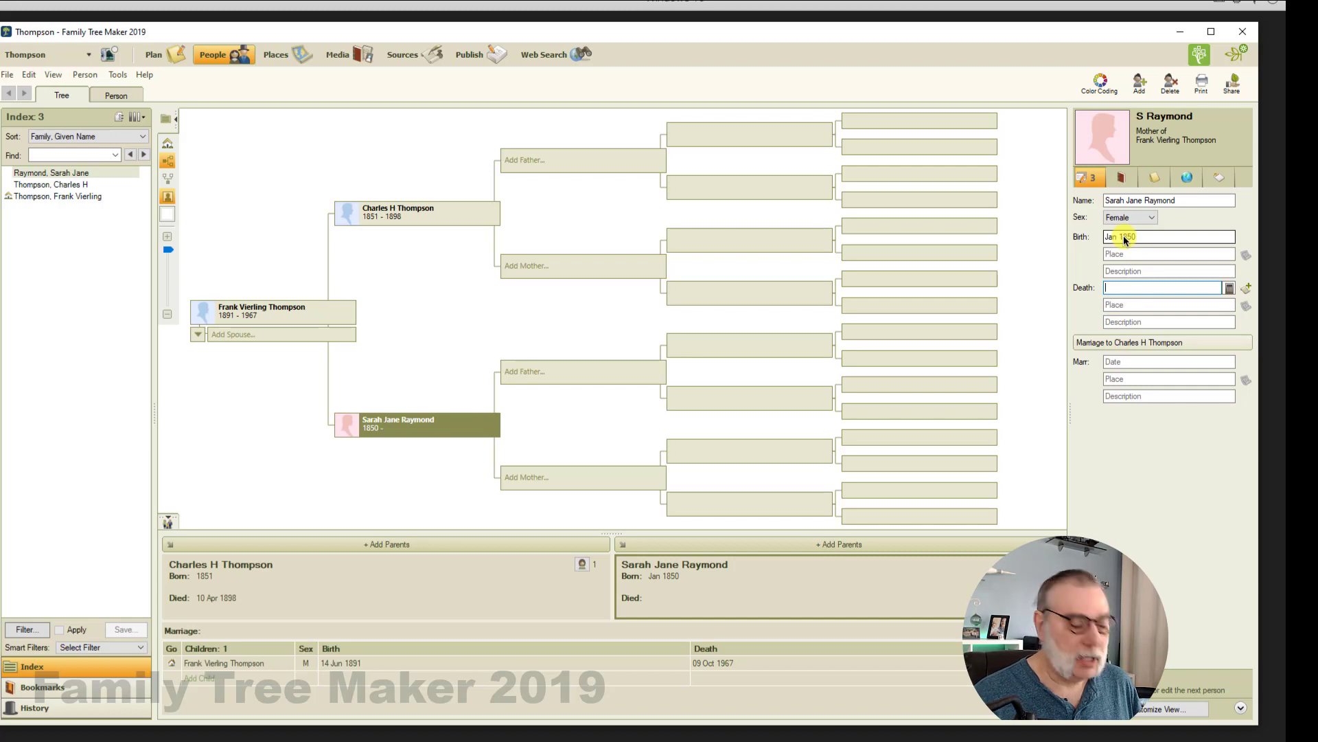
type("10 dec 1912")
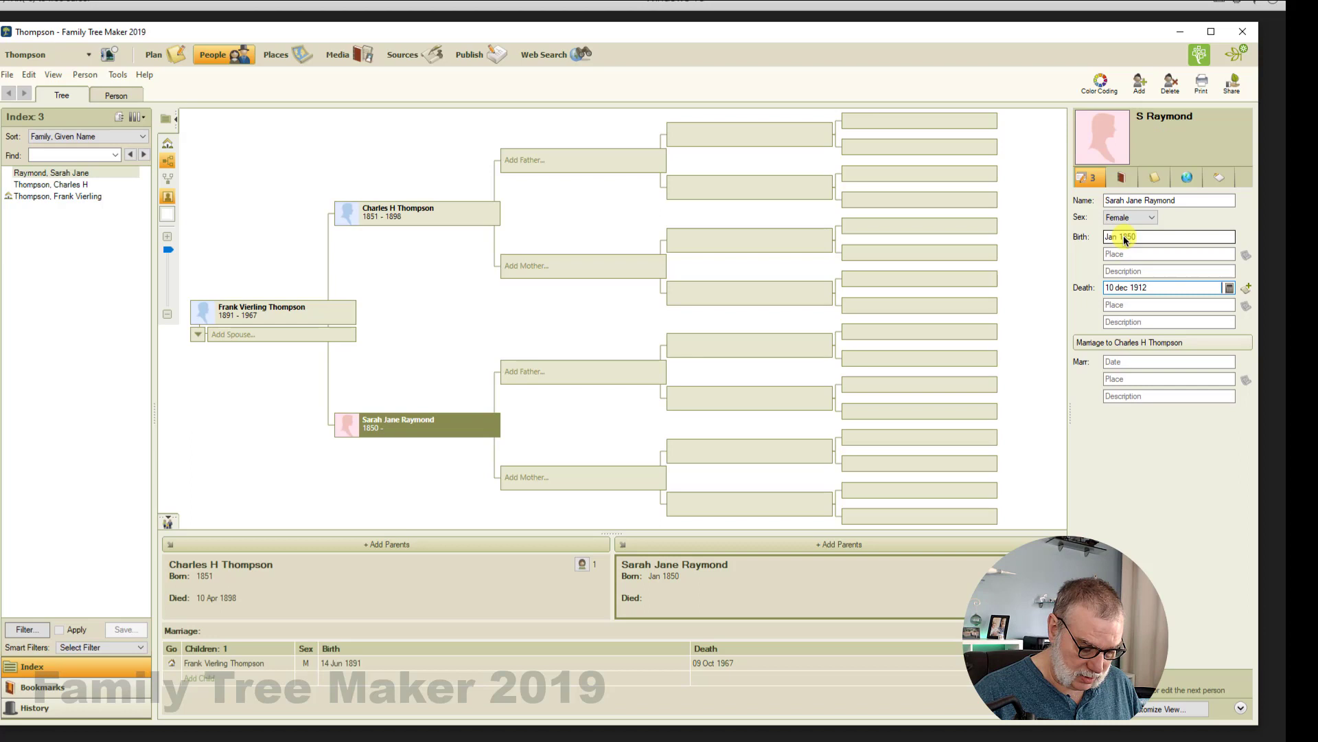
key("Tab")
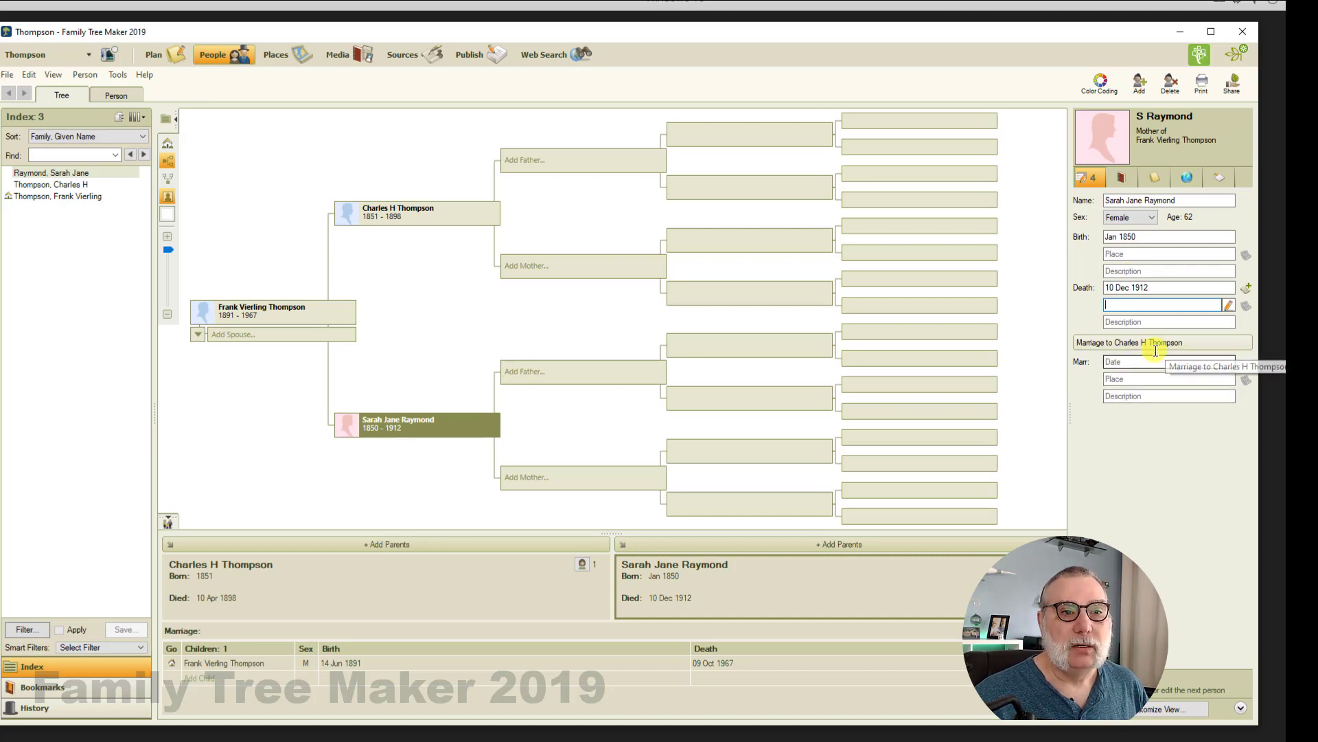
Step: Record her marriage to Charles H Thompson on 18 Sep 1889 and begin adding Charles's father
left_click(1133, 362)
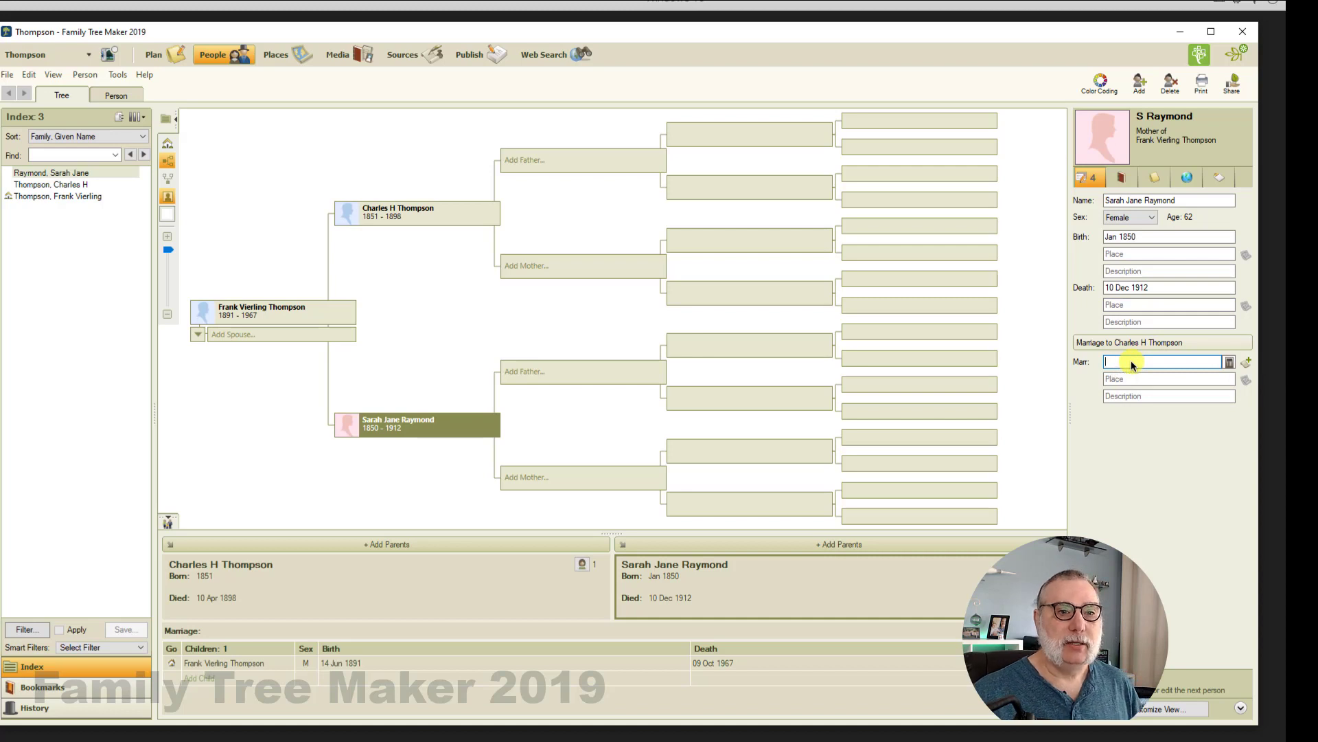
type("18 sep ")
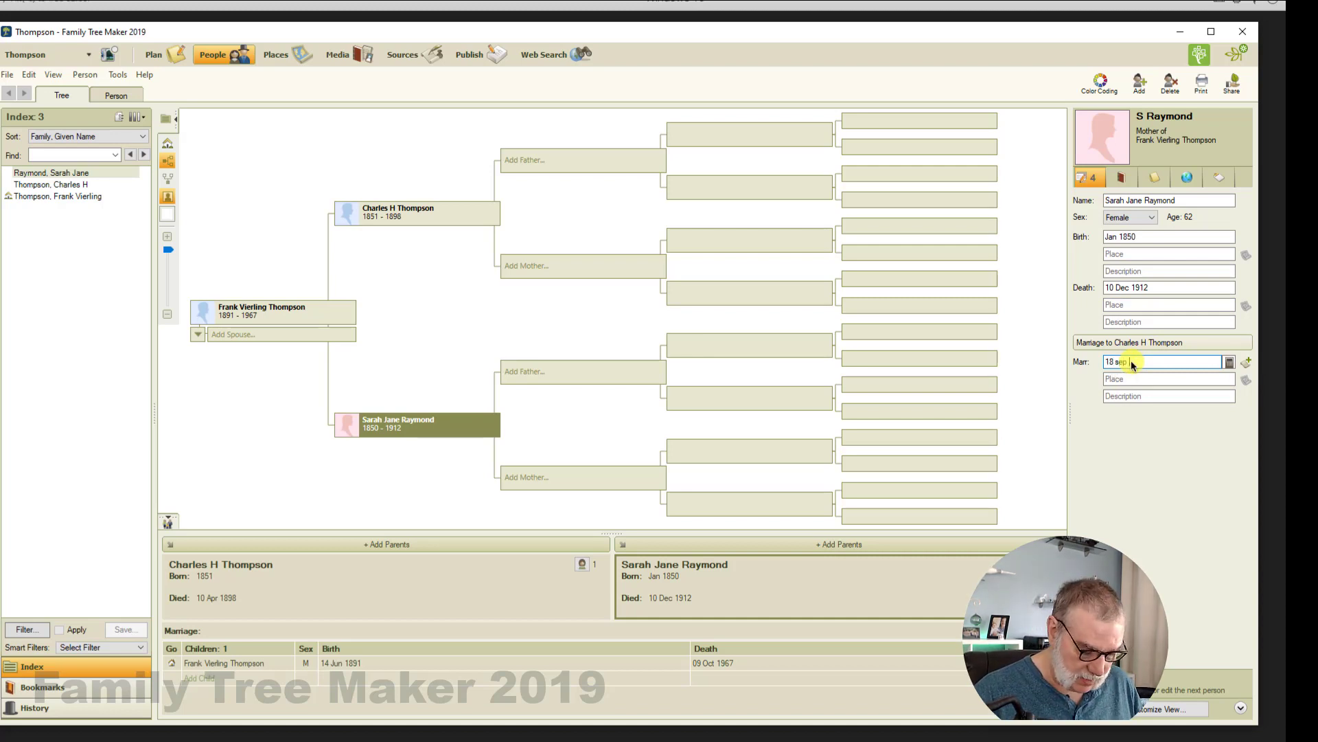
type("1889")
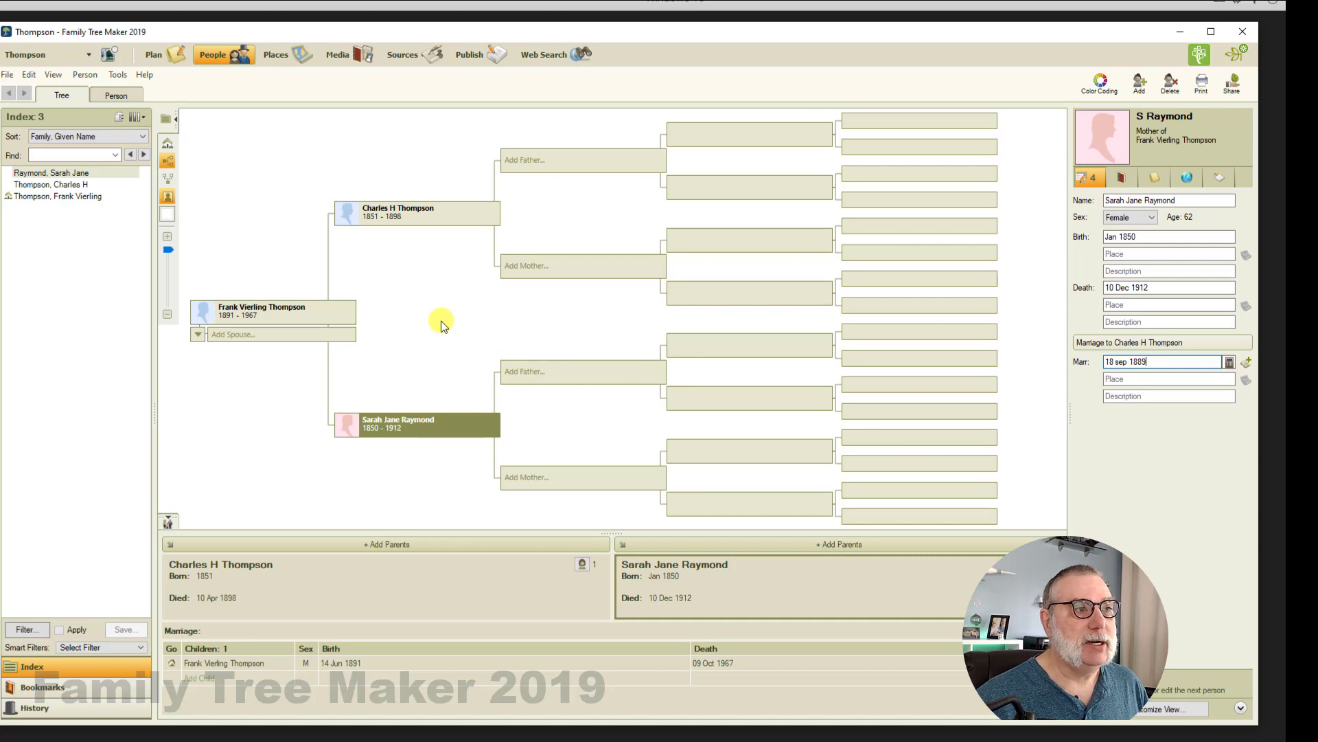
left_click(534, 162)
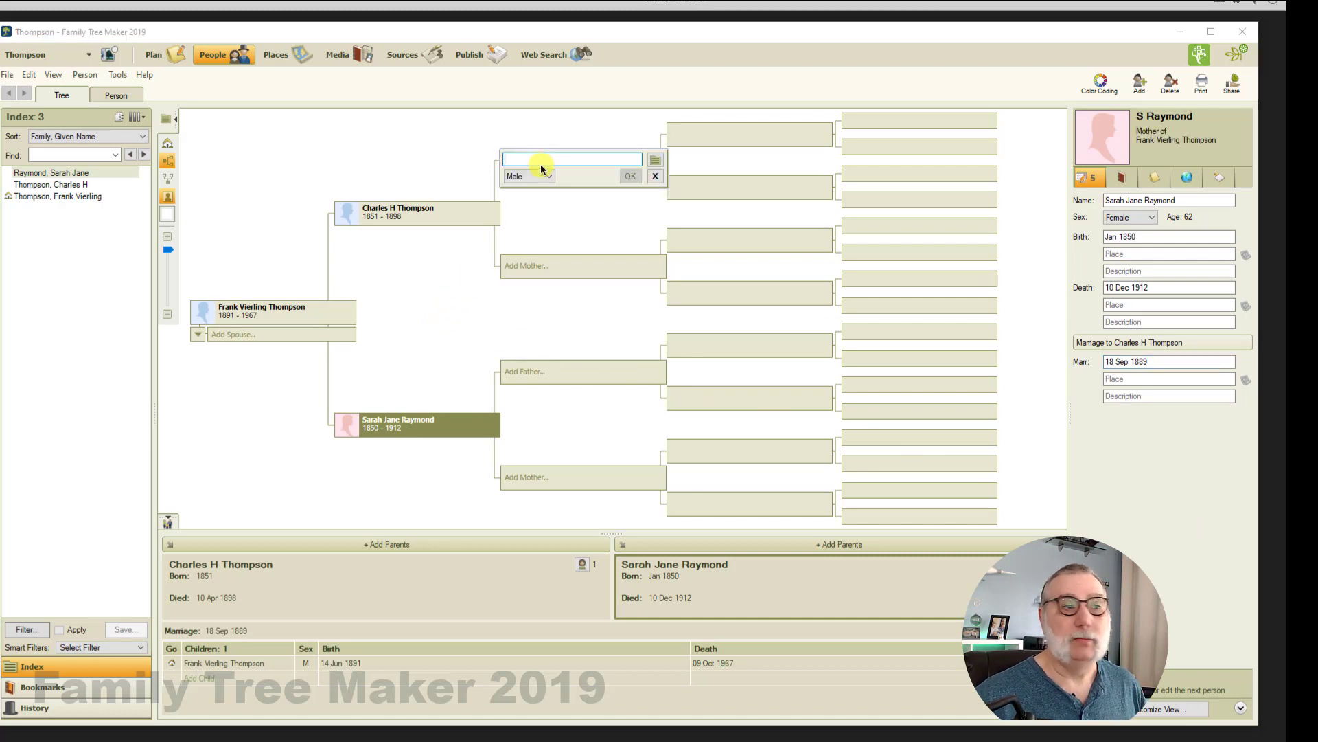
Step: Name Charles's father Daniel Hart Thompson, born 1 Jun 1829, died 30 Jul 1893
type("Da")
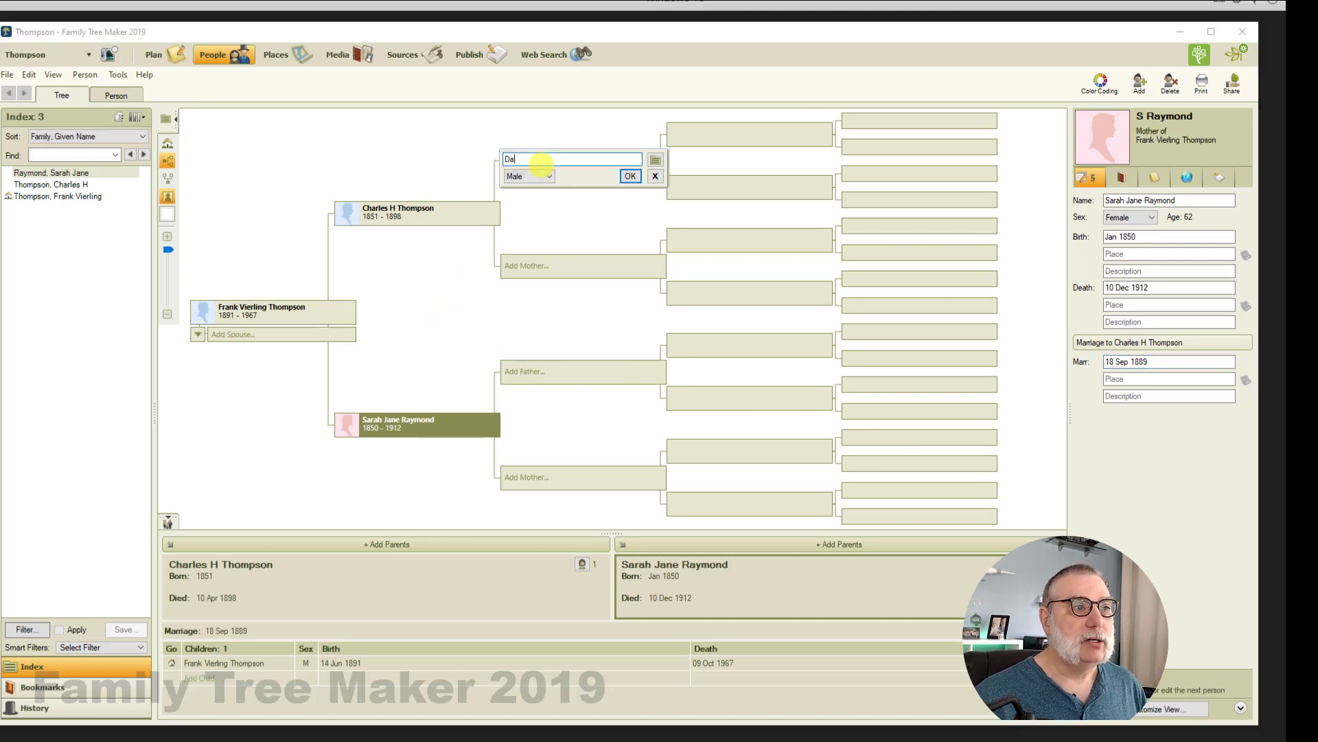
type("niel Har")
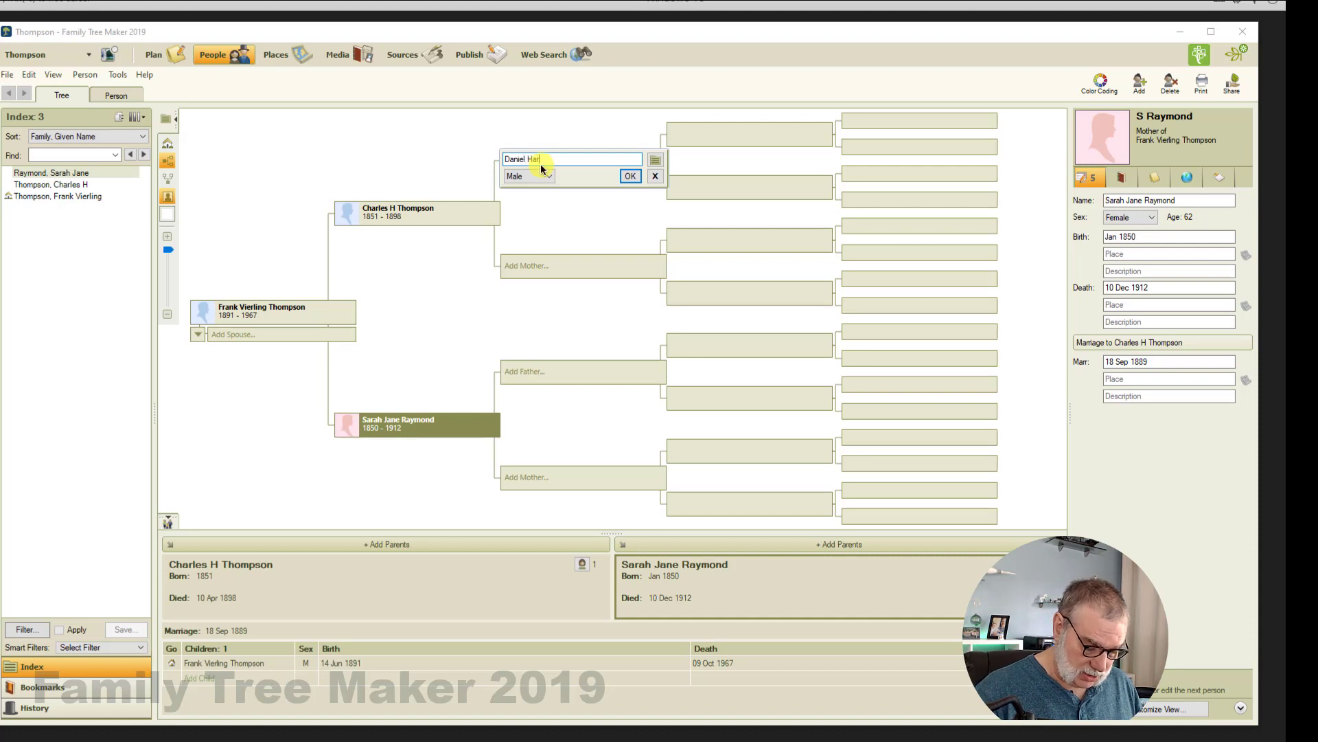
type("t Thompson")
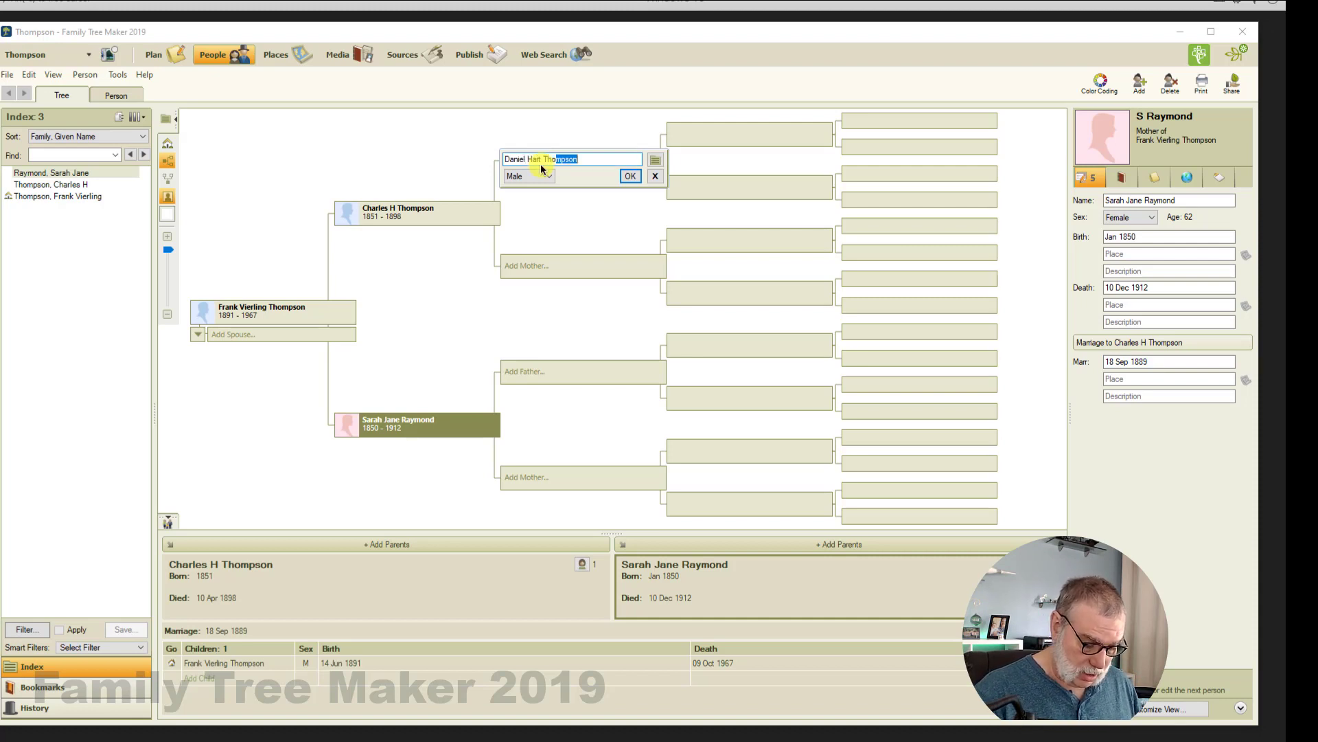
key("Return")
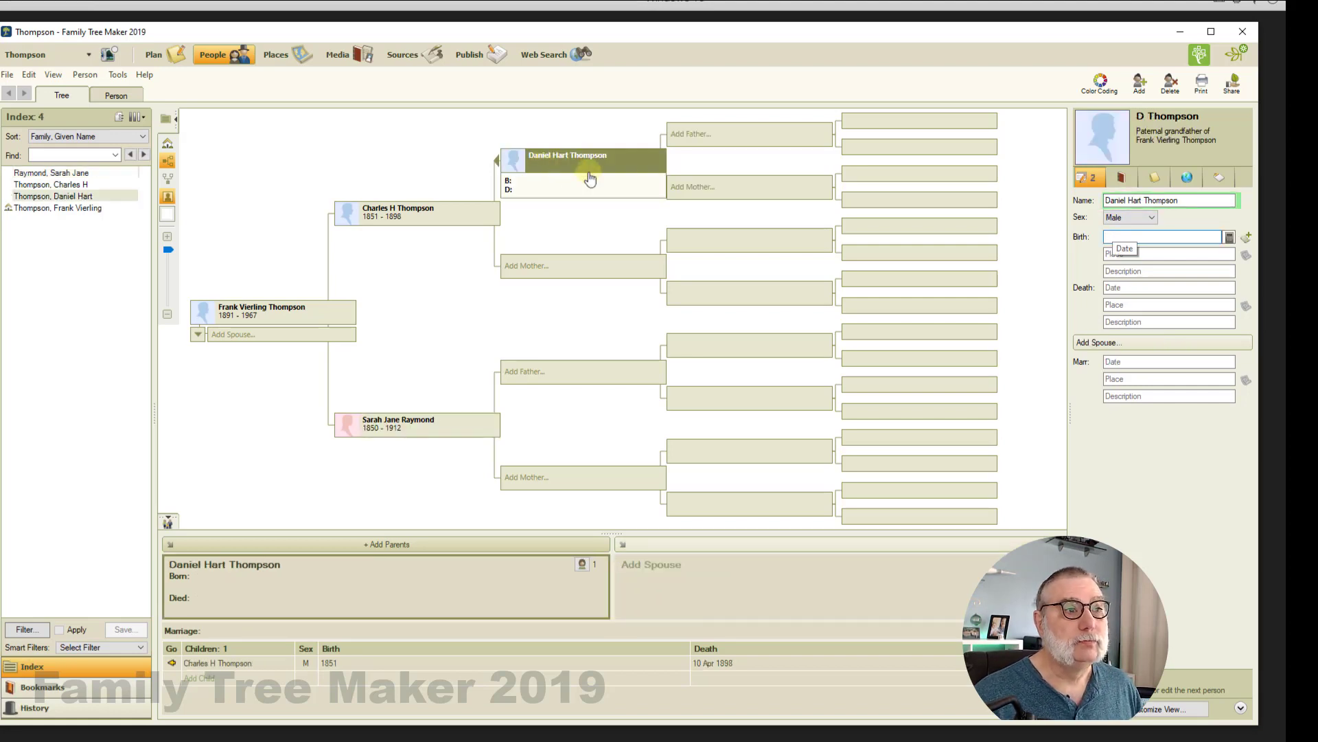
left_click(1124, 237)
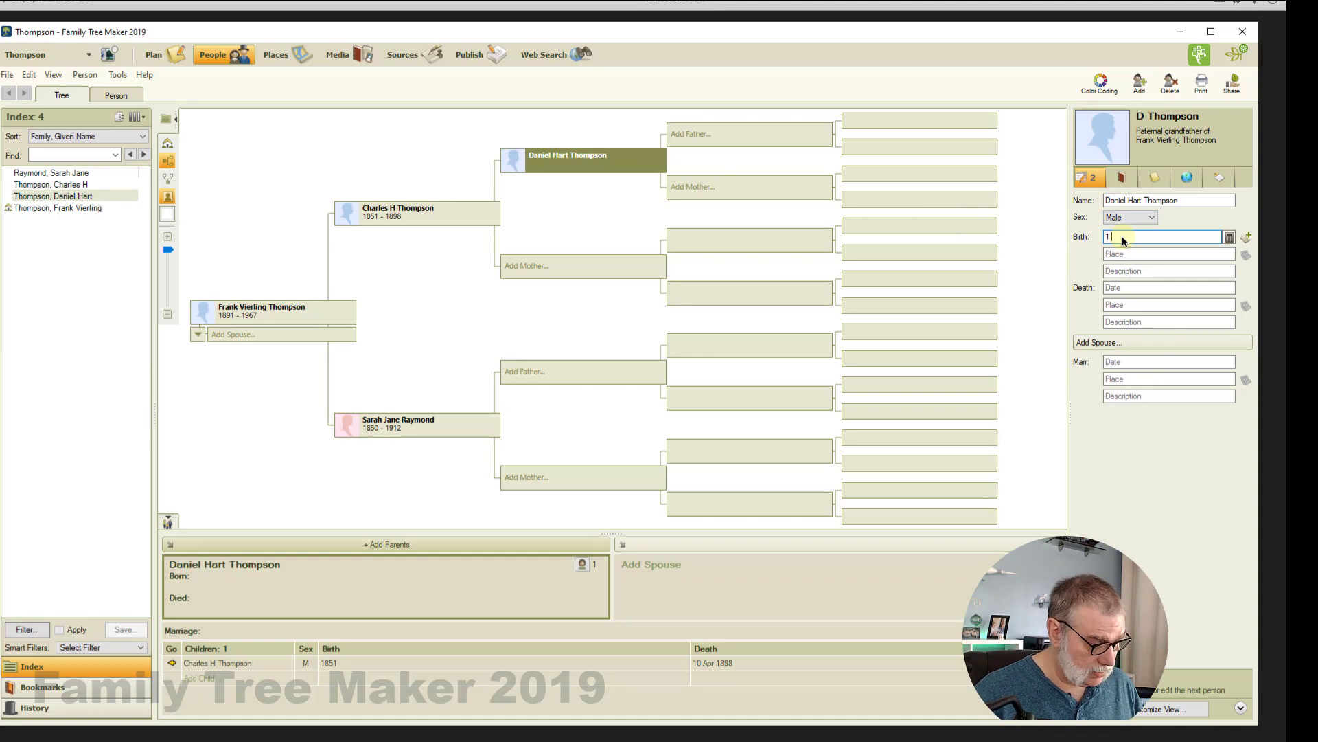
type("1 jun")
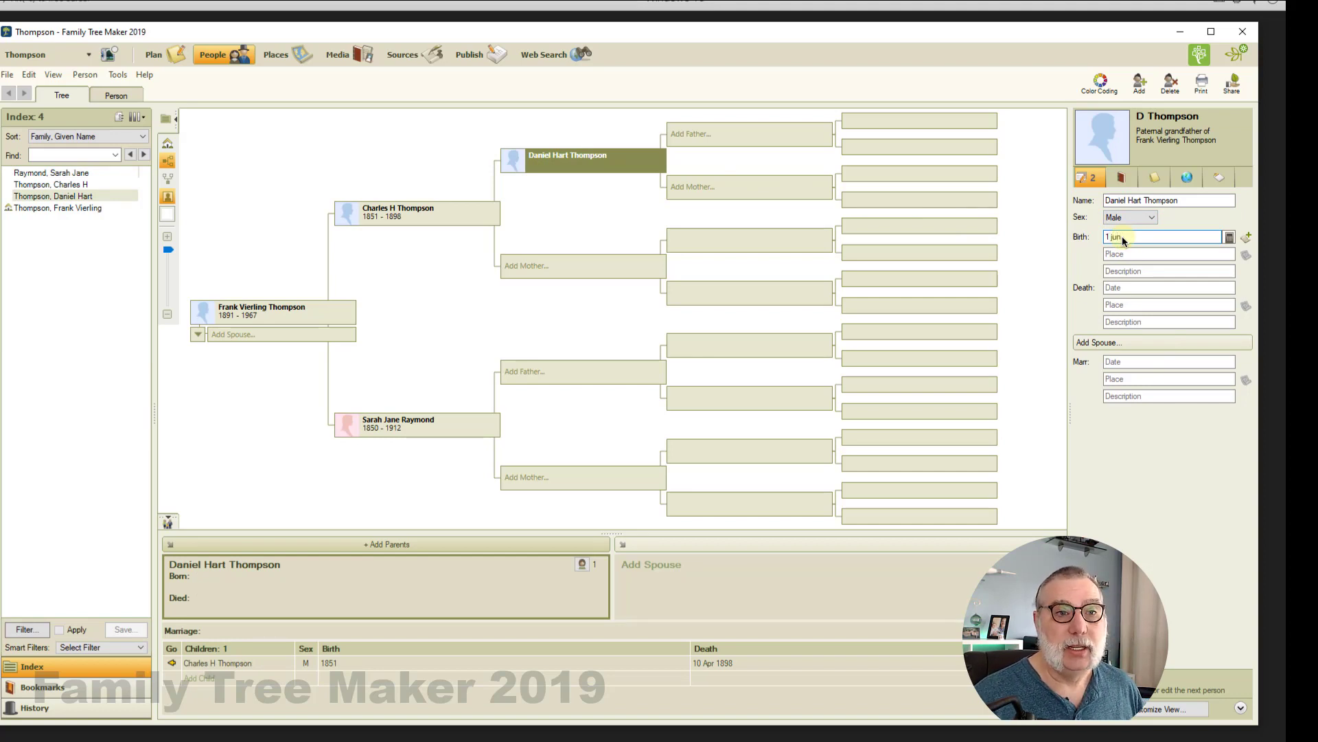
type(" 1829")
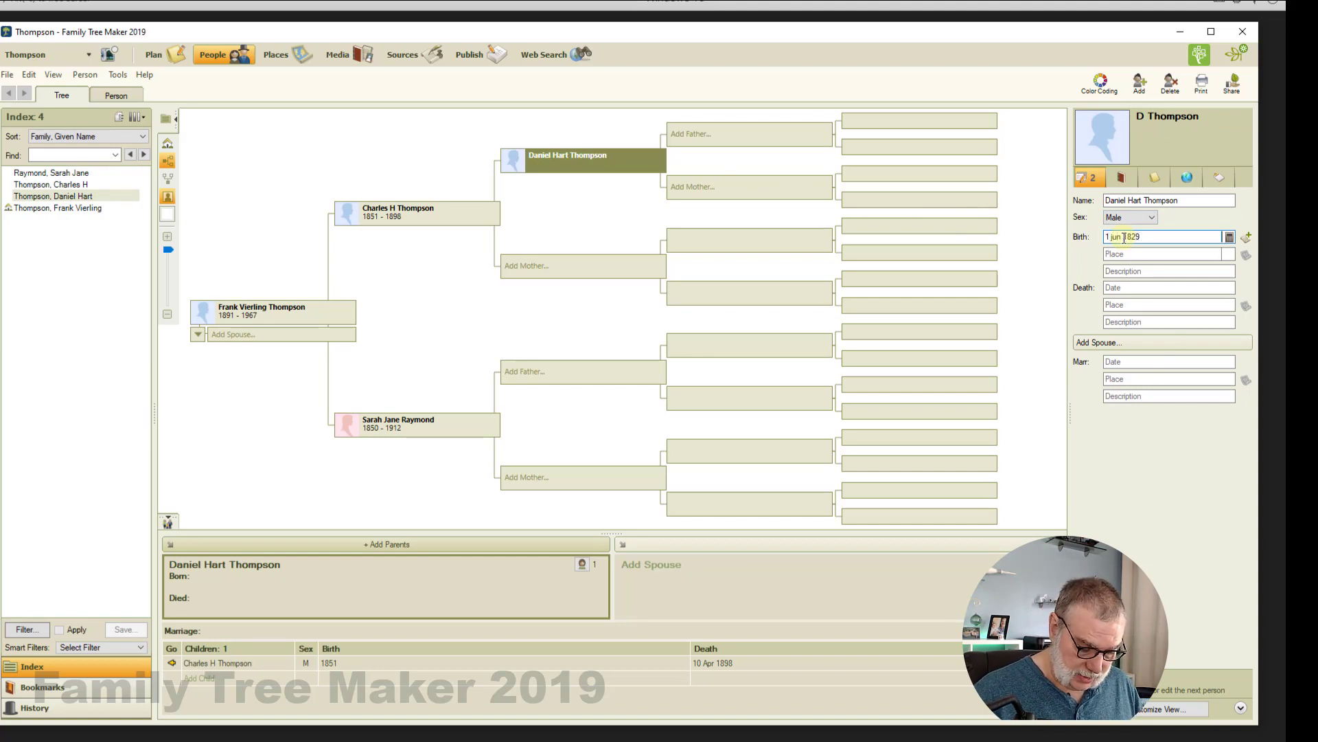
key("Tab")
key("Tab")
key("Tab")
type("30 jul 1893")
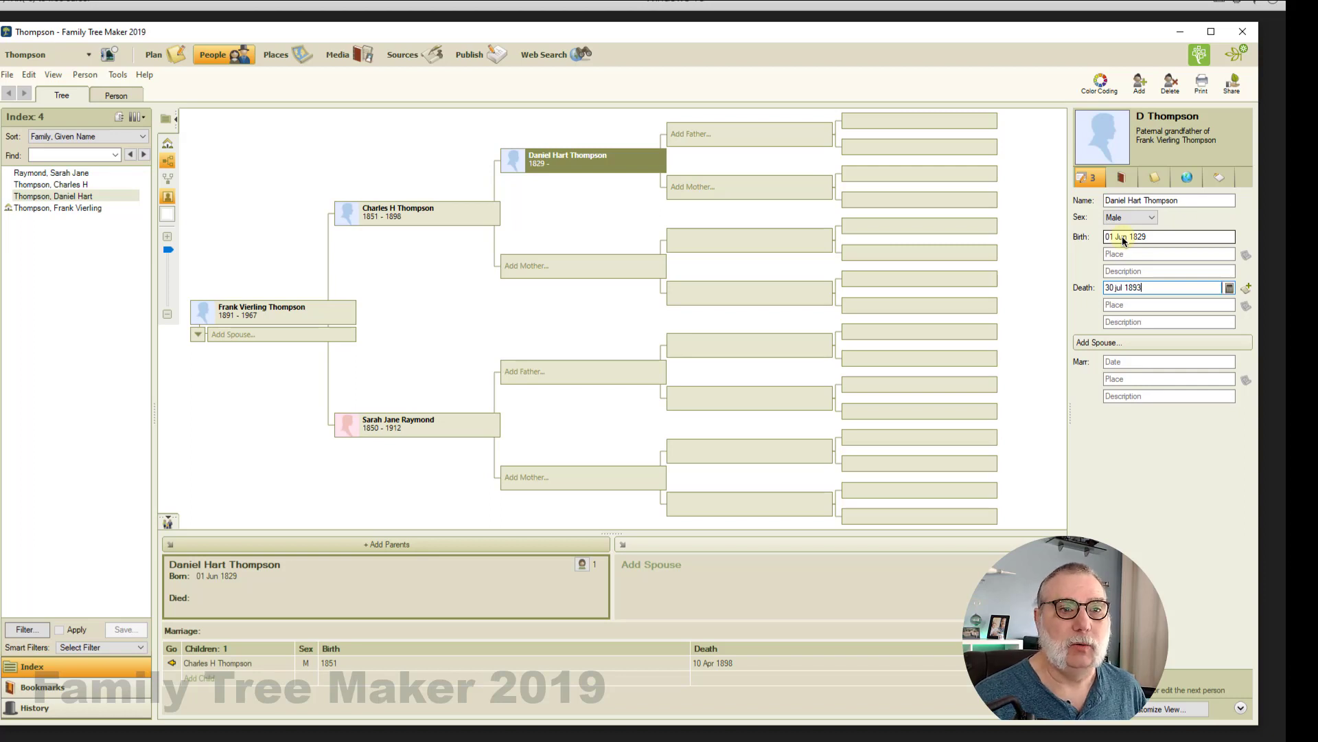
key("Tab")
left_click(543, 266)
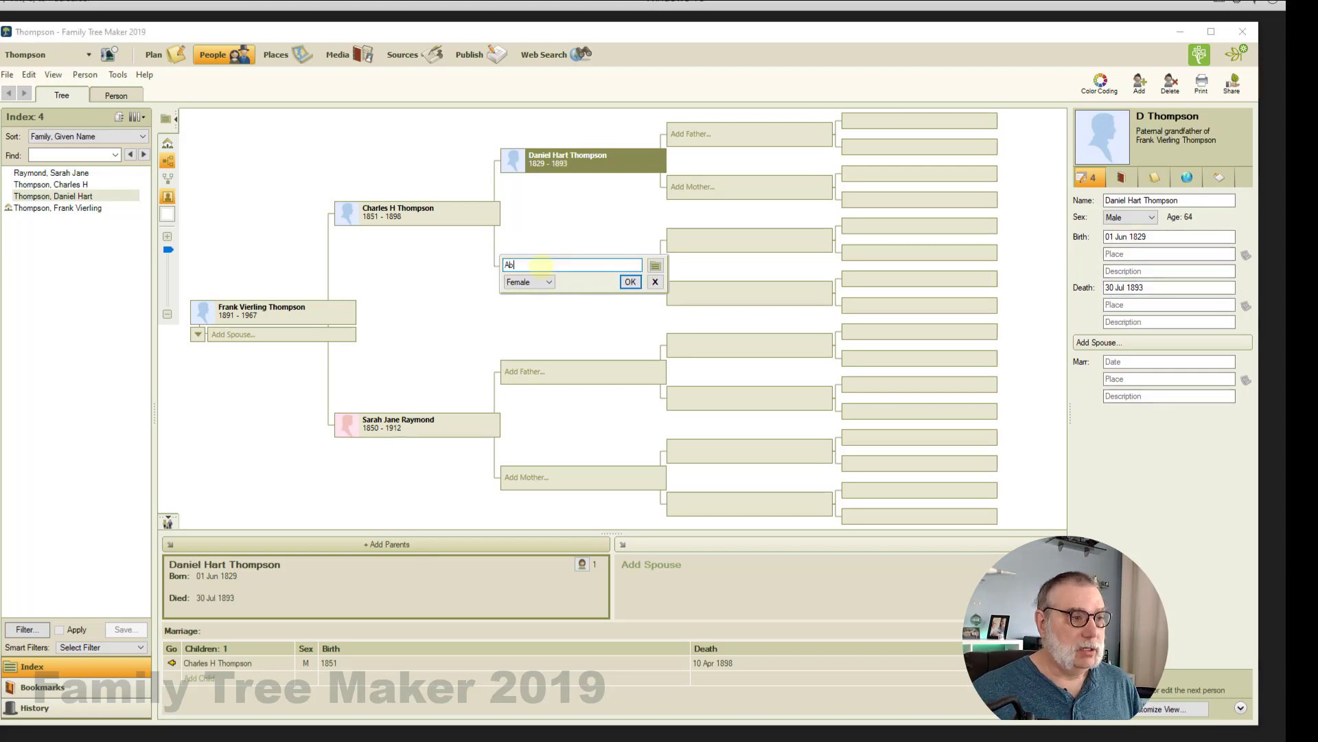
type("Abigail B Coat")
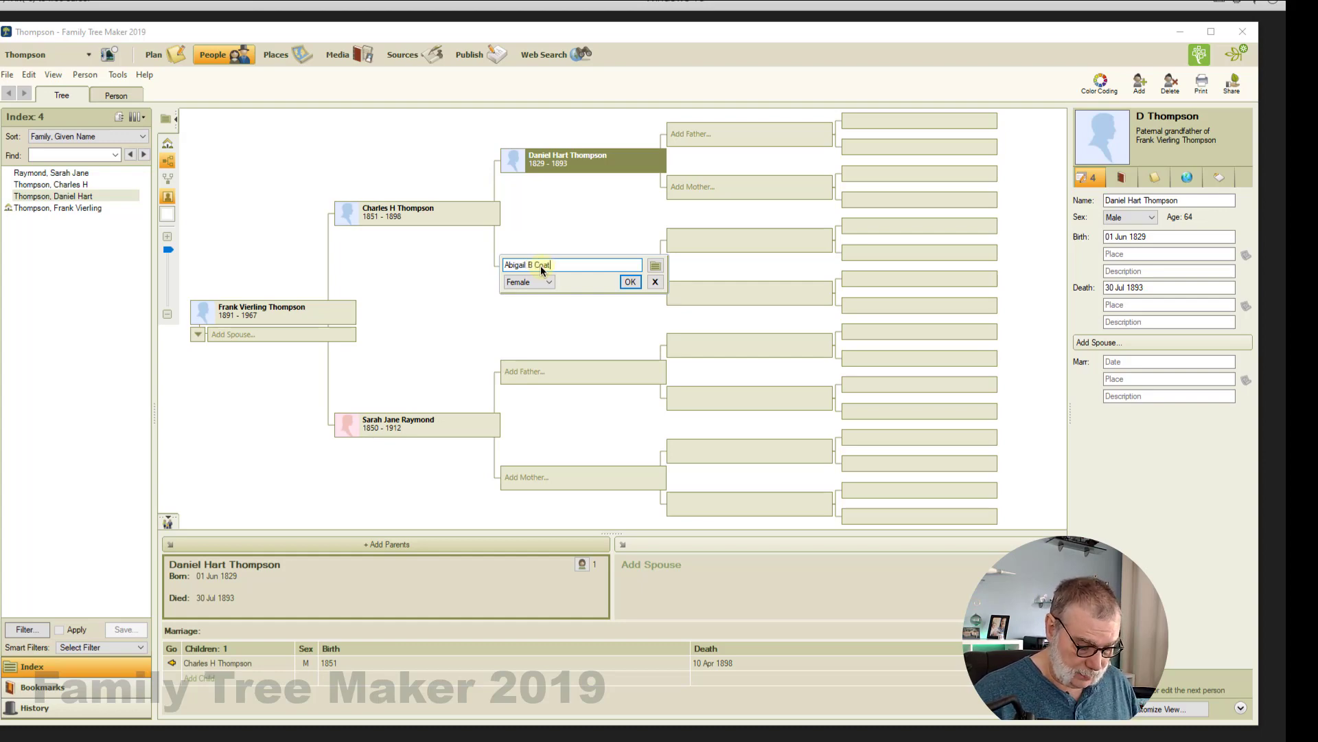
type("es")
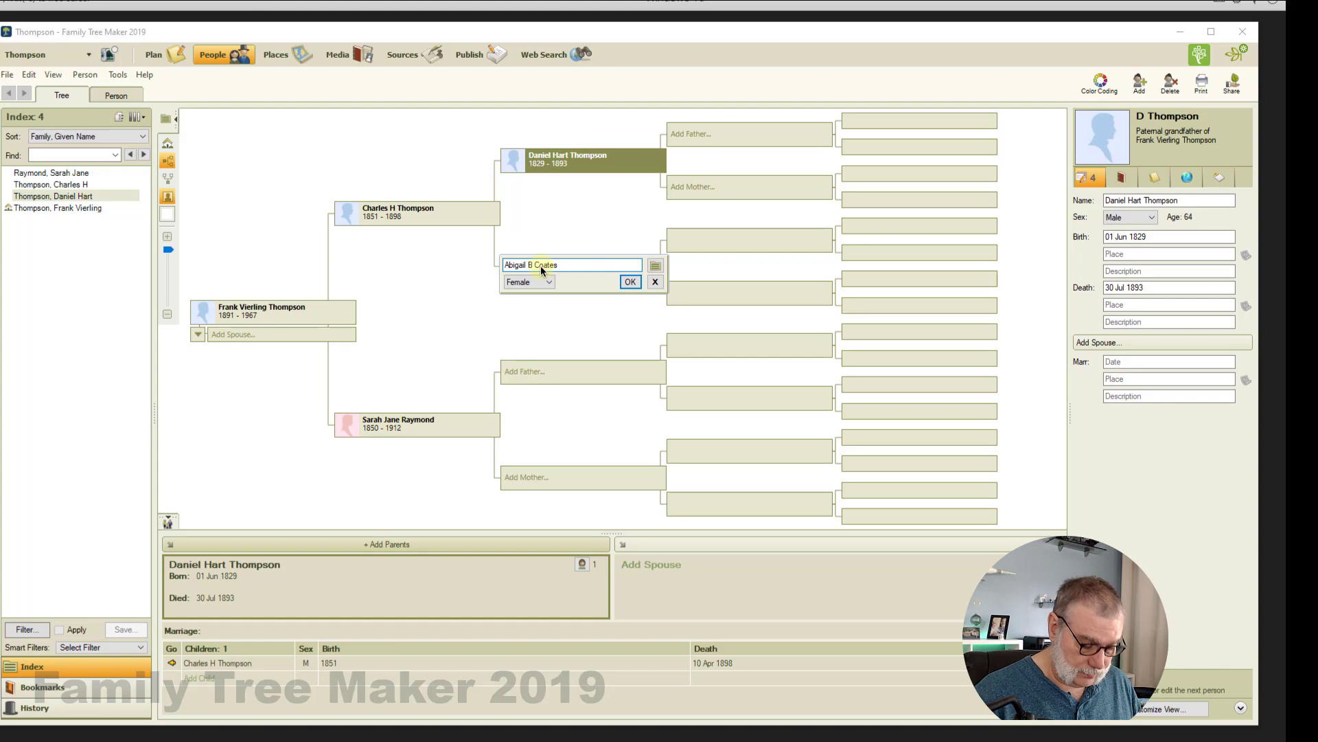
key("Return")
Step: Give Abigail birth year 1829, death date 9 Nov 1856, and marriage date 10 Oct 1846
left_click(1170, 237)
type("1829")
key("Tab")
key("Tab")
key("Tab")
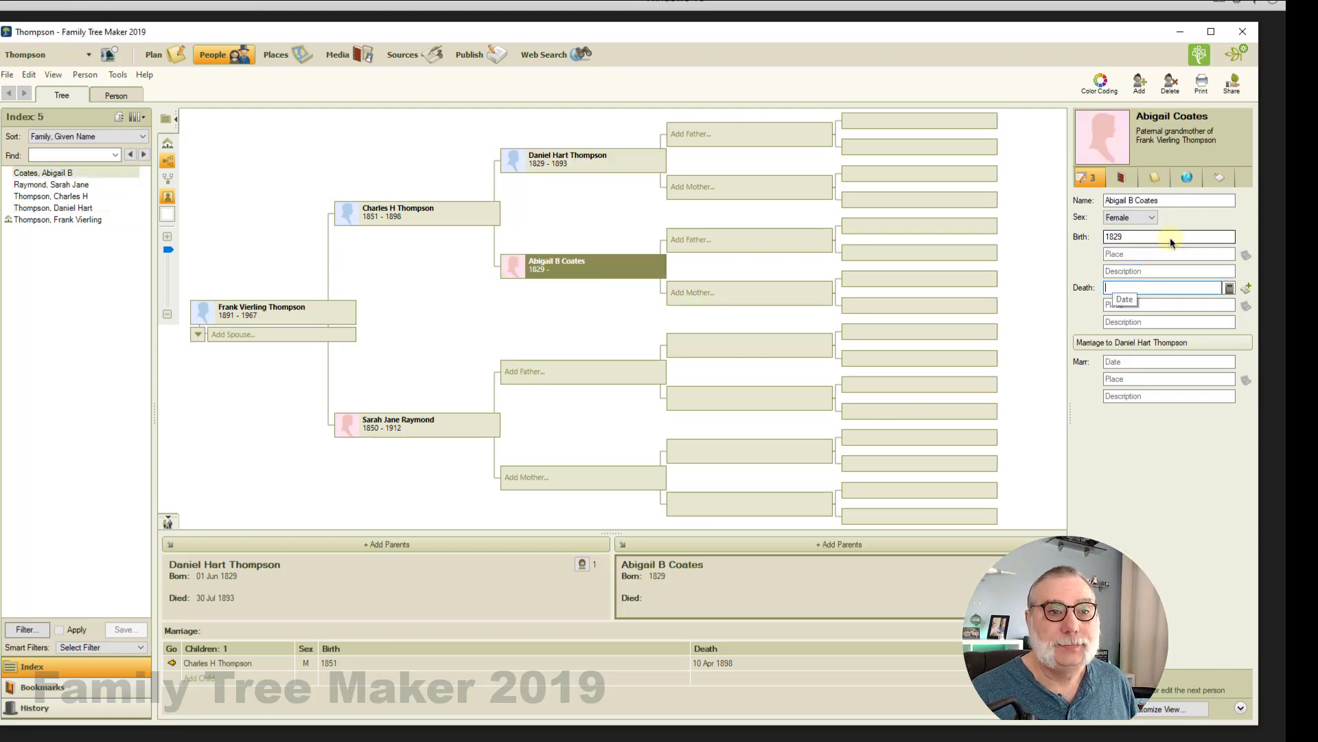
type("9 no")
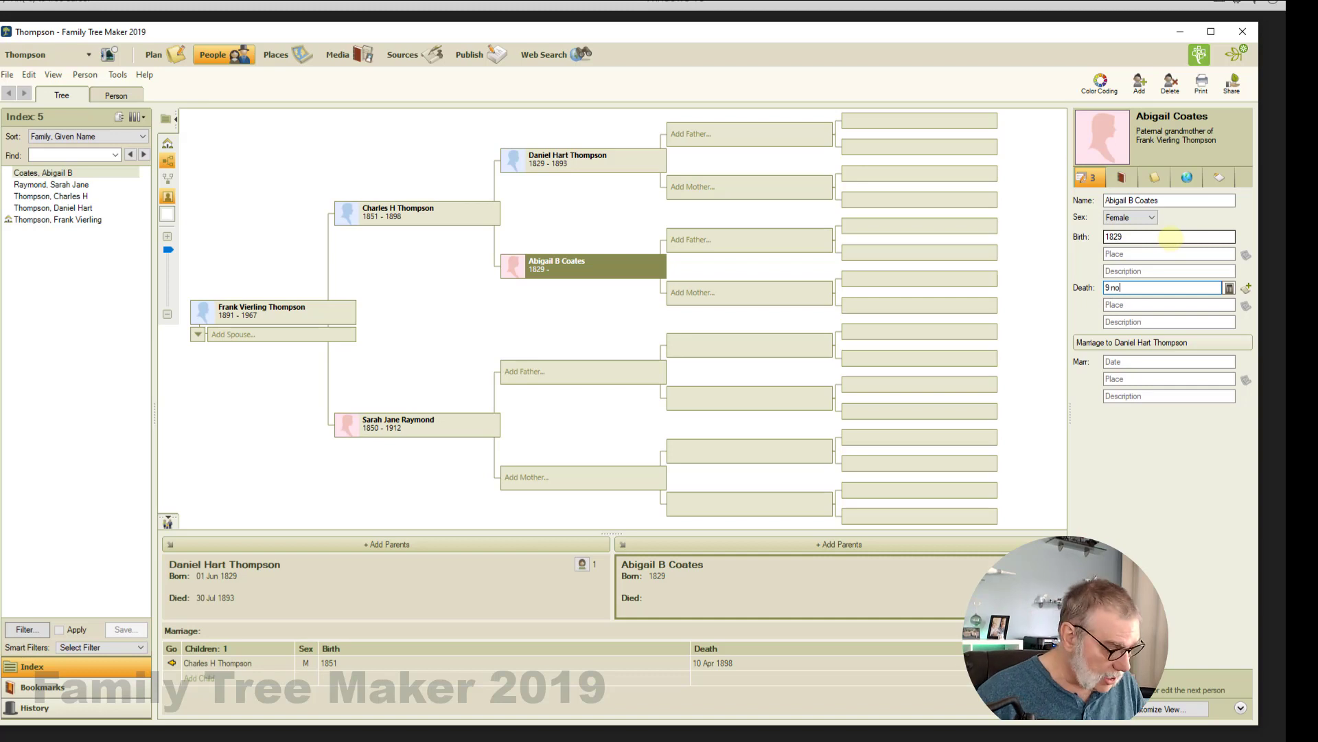
type("v 18")
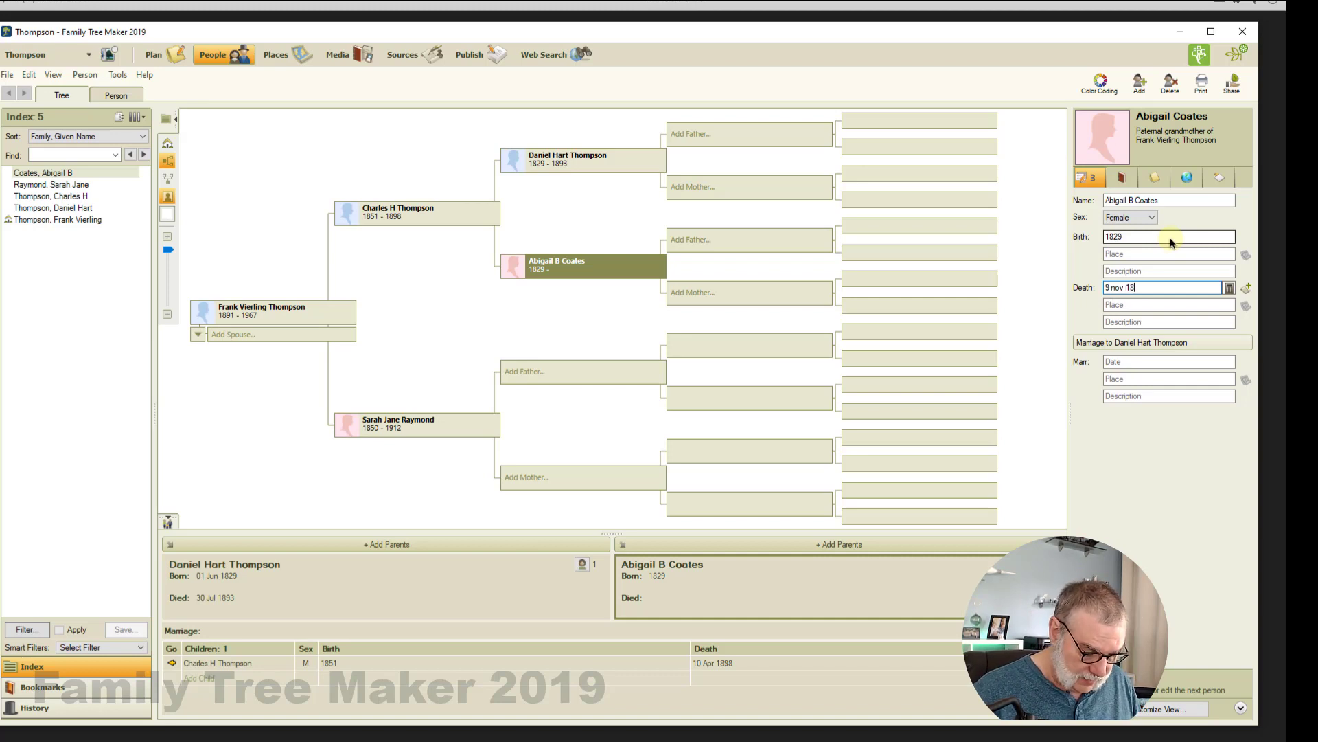
type("56")
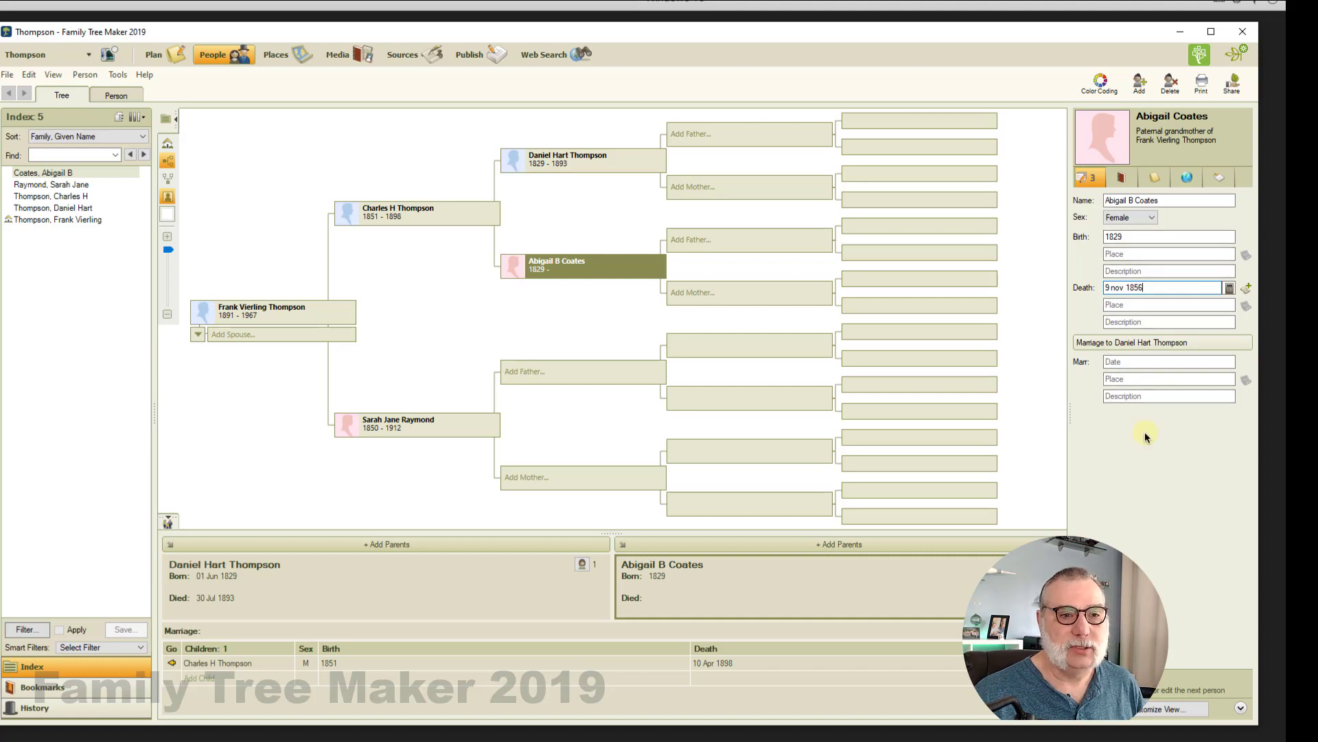
key("Tab")
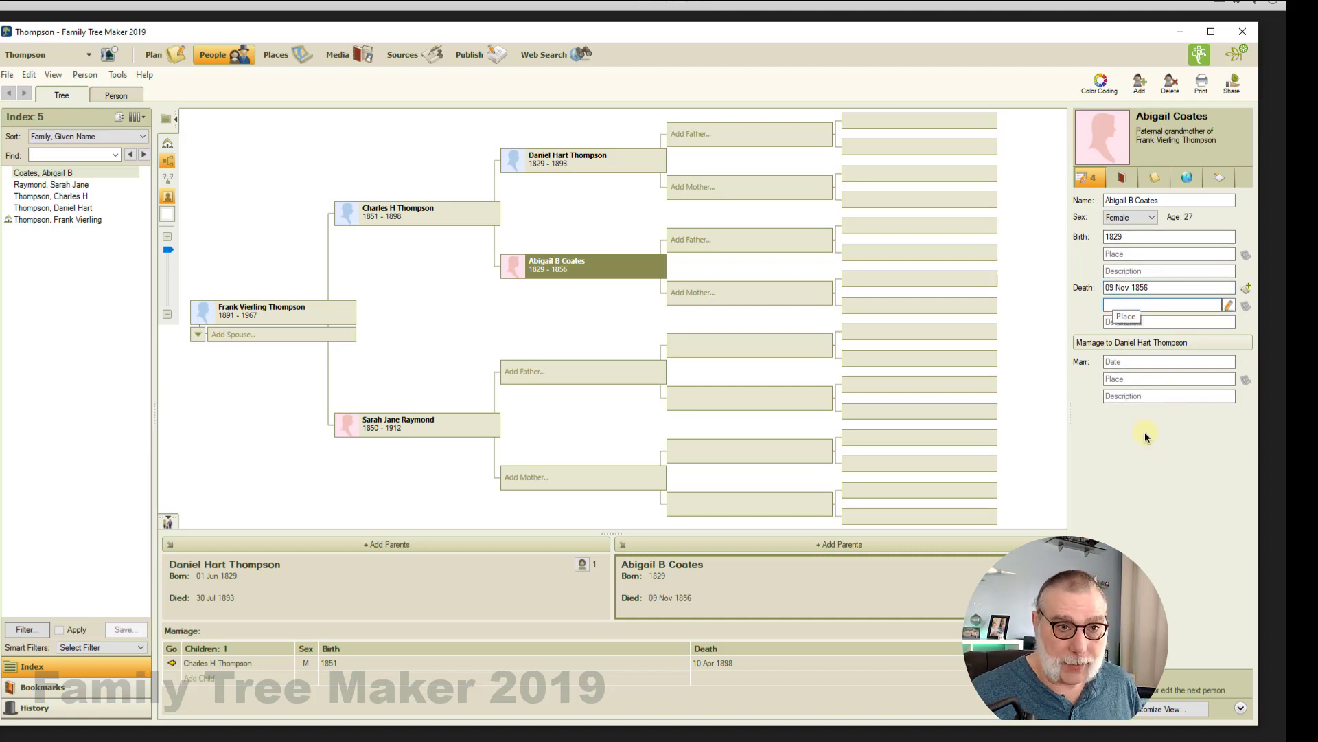
left_click(1149, 362)
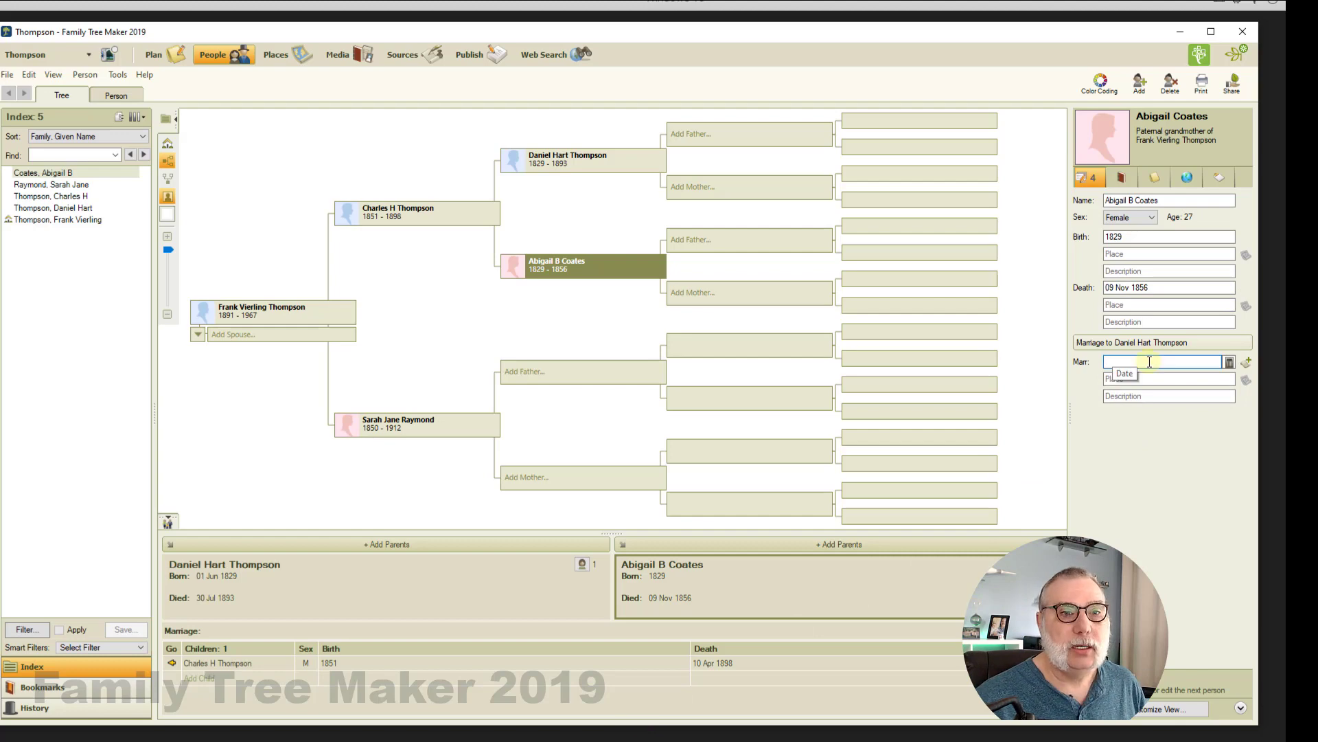
type("10 oct 18")
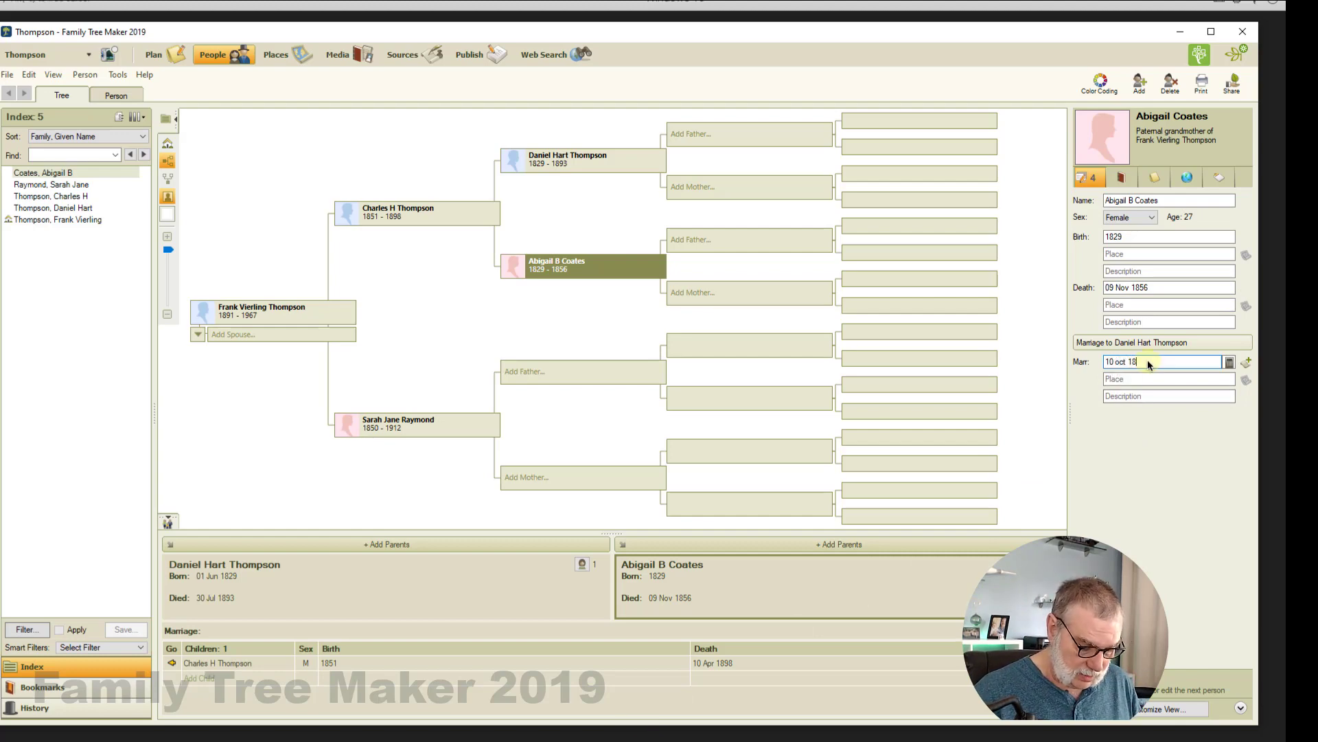
type("46")
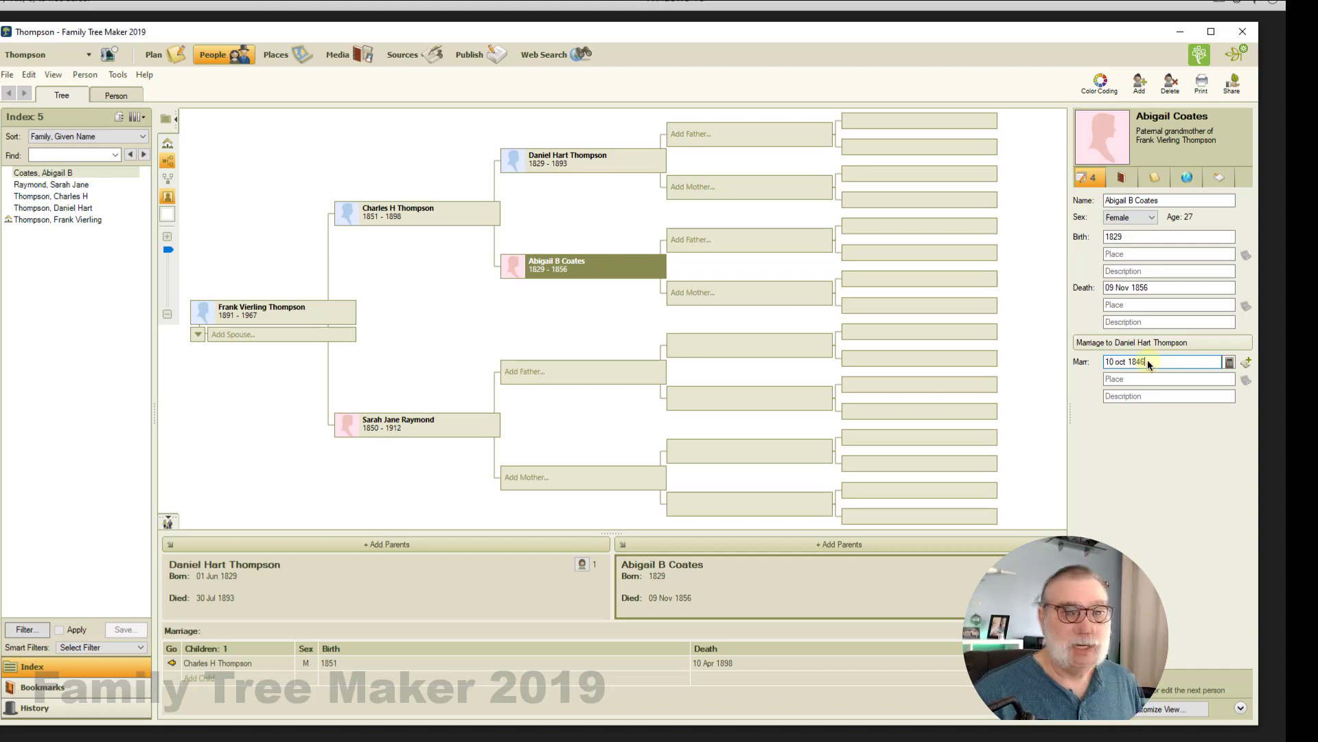
Step: Commit 10 Oct 1846 as the marriage date of Daniel Hart Thompson and Abigail B Coates
key("Tab")
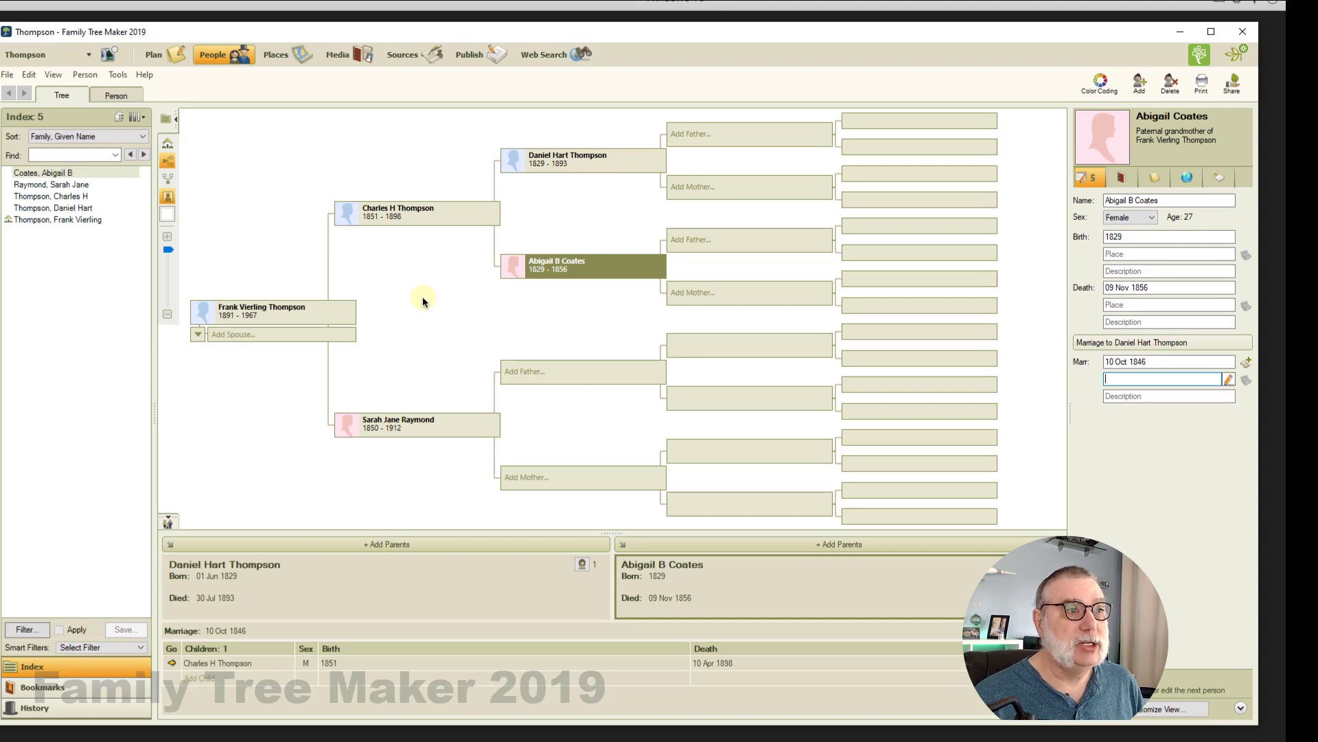